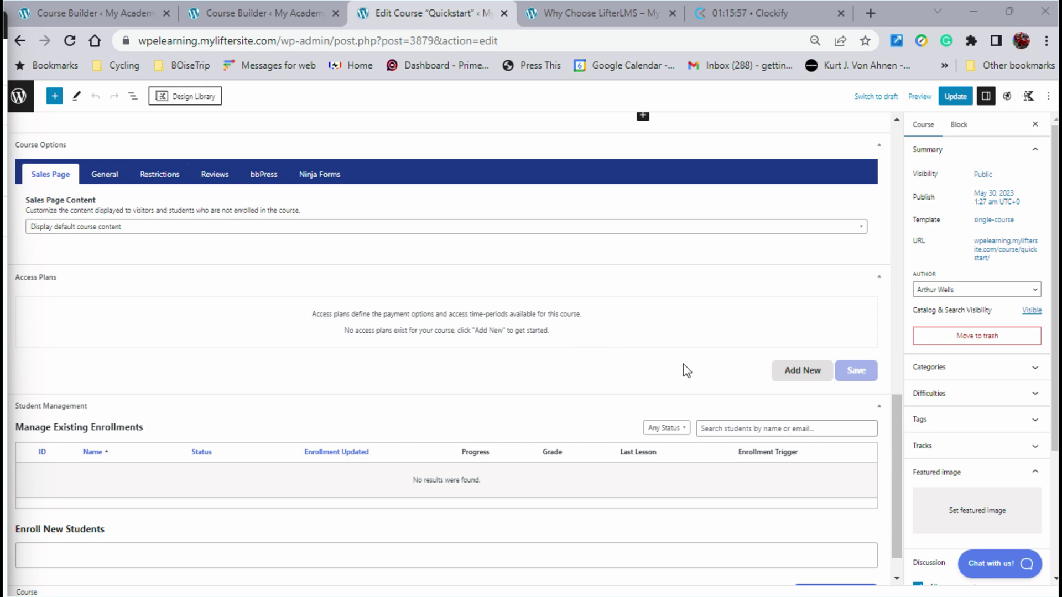
# - Add a new access plan to the course with the title "One Time Purchase" and the plan SKU 001001
pyautogui.click(809, 379)
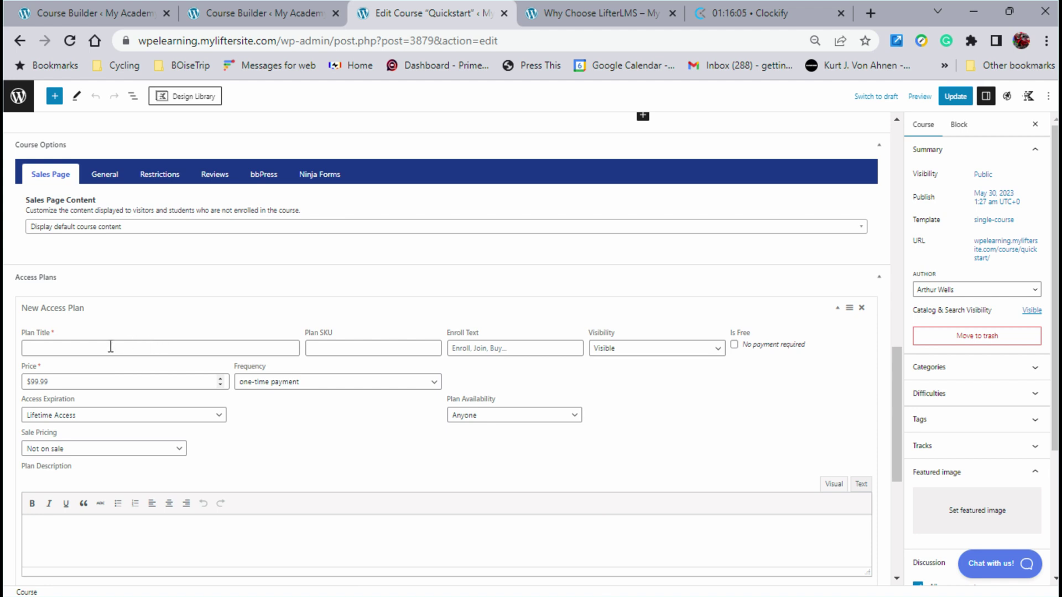
pyautogui.click(42, 347)
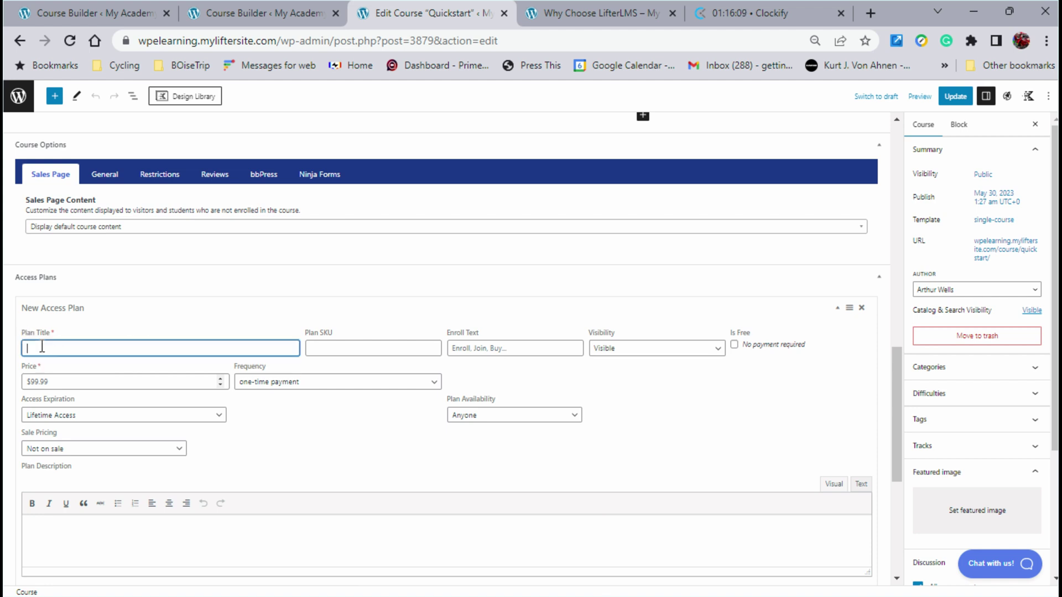
pyautogui.write('One Time Purch')
pyautogui.press('BackSpace')
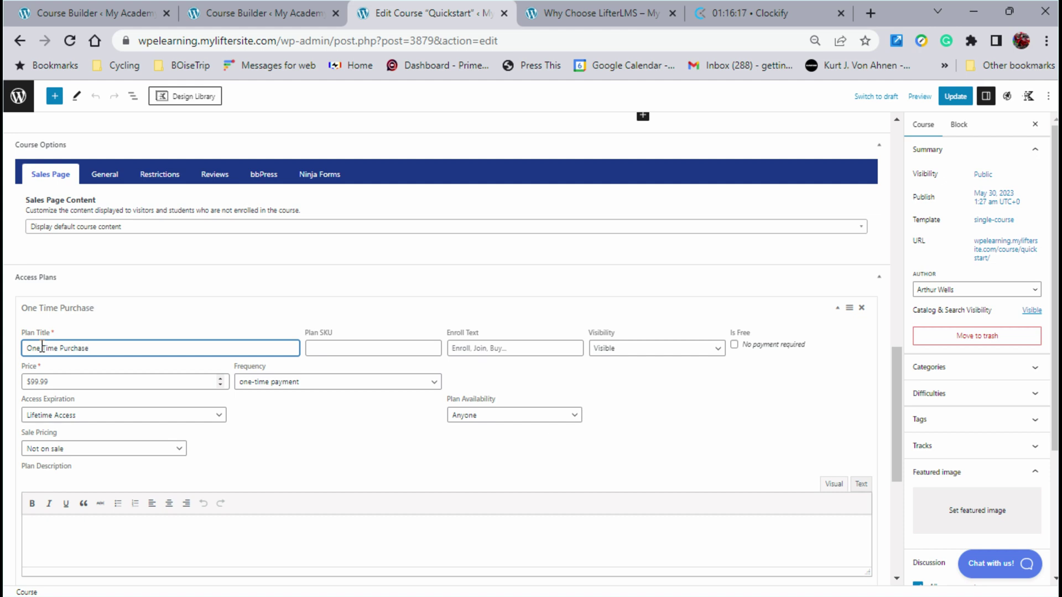
pyautogui.click(328, 348)
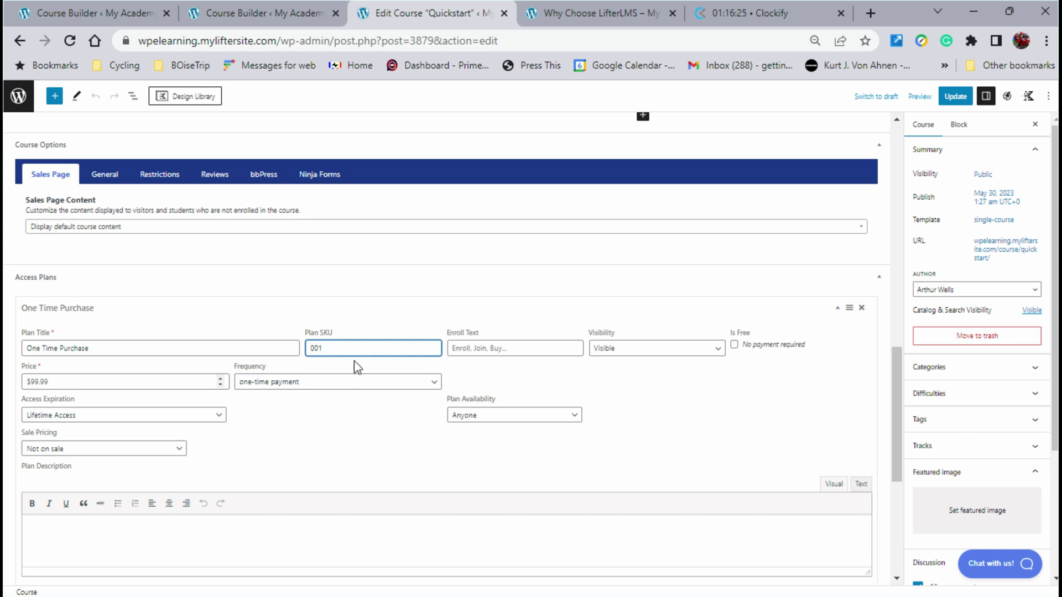
pyautogui.write('001001')
# - Set the One Time Purchase plan's enroll text to "Enroll" and its visibility to Visible
pyautogui.click(470, 349)
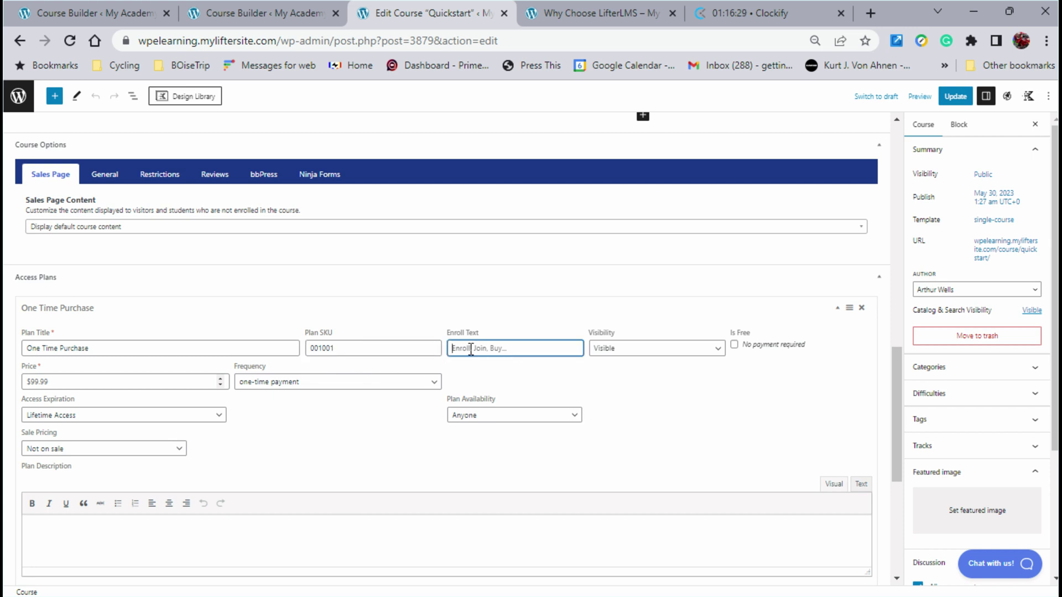
pyautogui.write('Joi')
pyautogui.write('n')
pyautogui.press('BackSpace')
pyautogui.press('BackSpace')
pyautogui.press('BackSpace')
pyautogui.press('BackSpace')
pyautogui.write('Make')
pyautogui.press('BackSpace')
pyautogui.press('BackSpace')
pyautogui.press('BackSpace')
pyautogui.write('Enro')
pyautogui.click(680, 358)
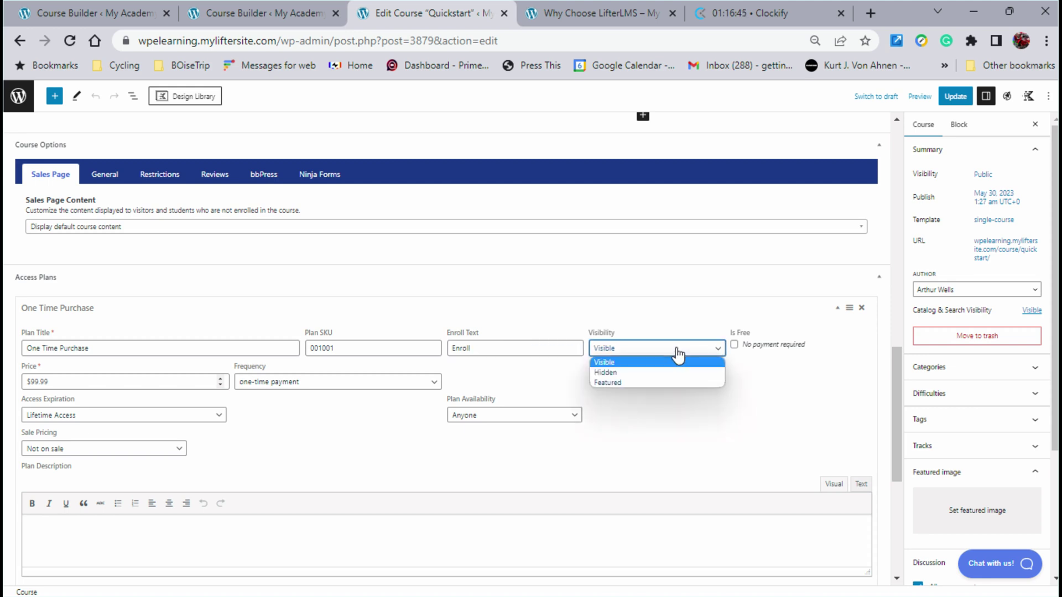
pyautogui.click(613, 364)
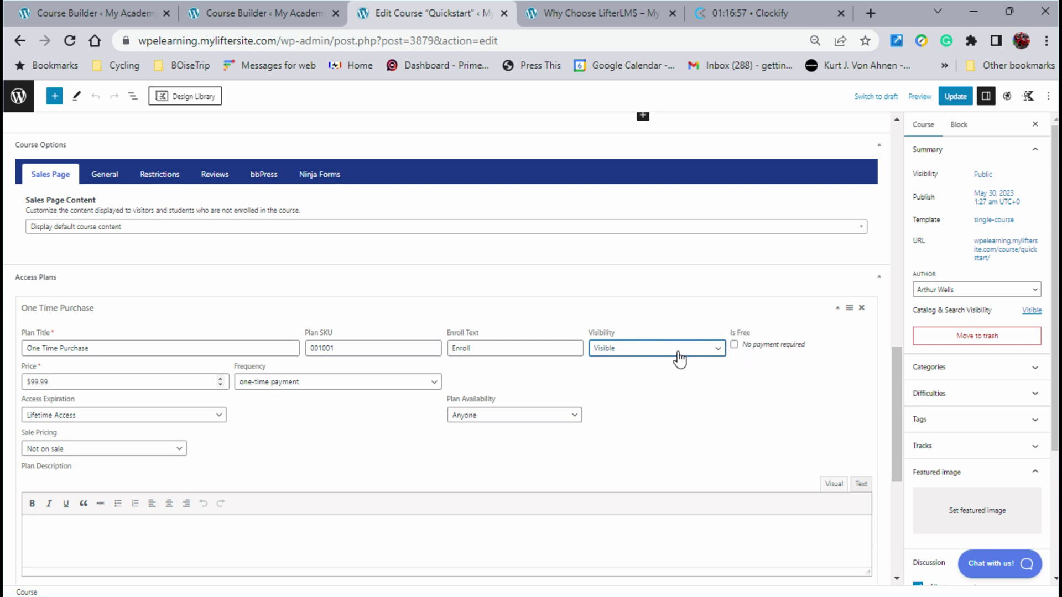
# - Set the price of the One Time Purchase plan to 2000.00
pyautogui.click(54, 380)
pyautogui.write('2000')
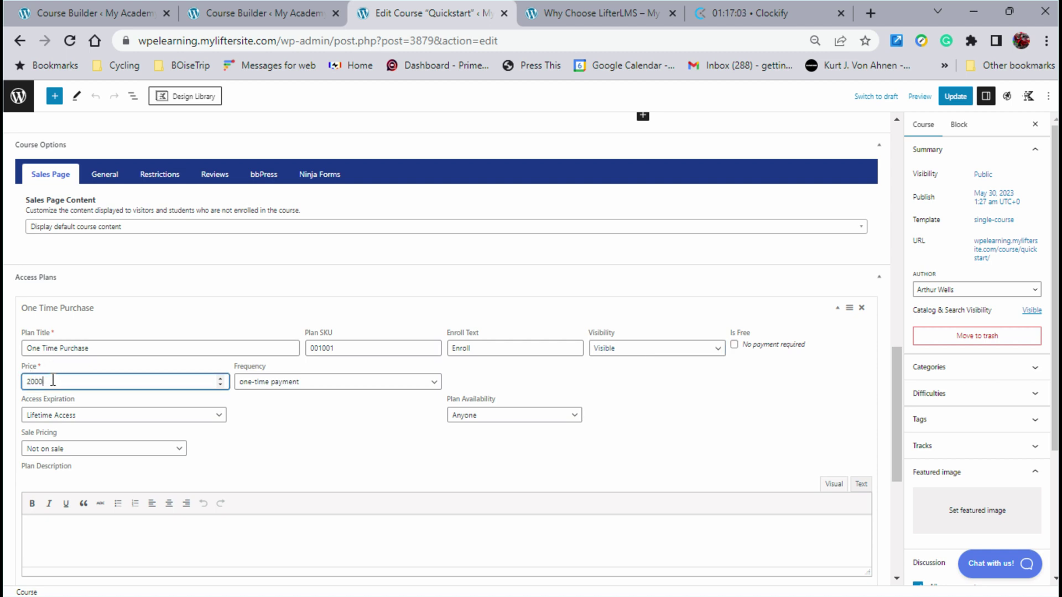
pyautogui.write('.0')
# - Try the access expiration options Expires after and Expires on, and return the setting to Lifetime Access
pyautogui.click(219, 418)
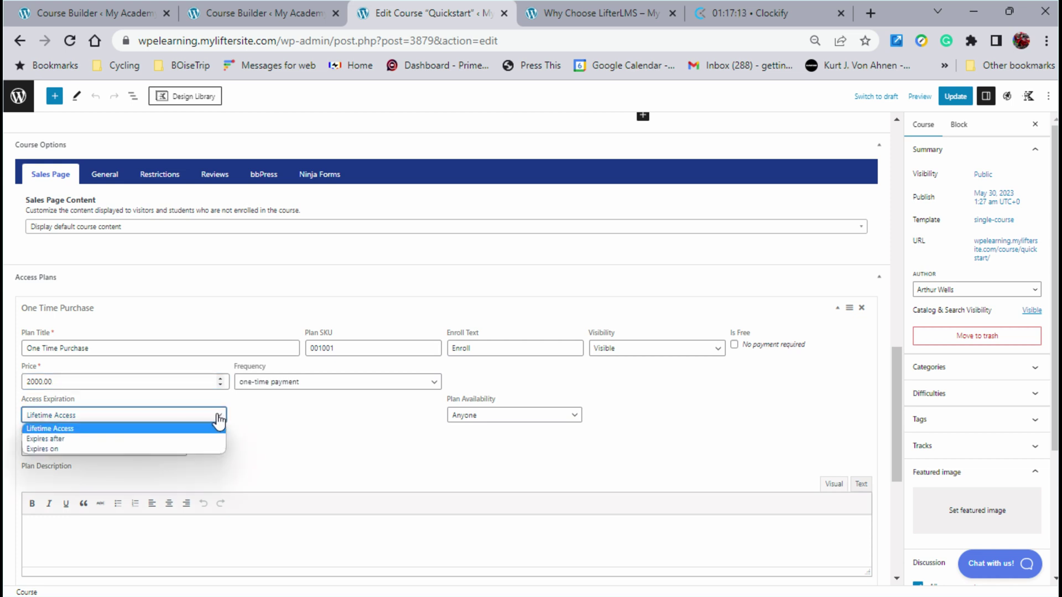
pyautogui.click(61, 440)
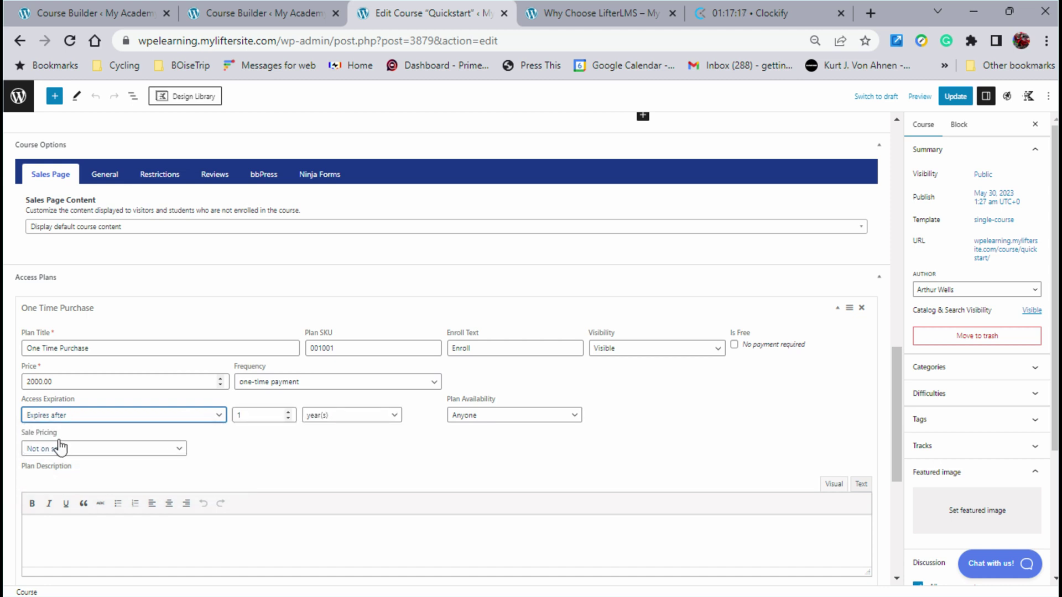
pyautogui.click(55, 416)
pyautogui.click(44, 448)
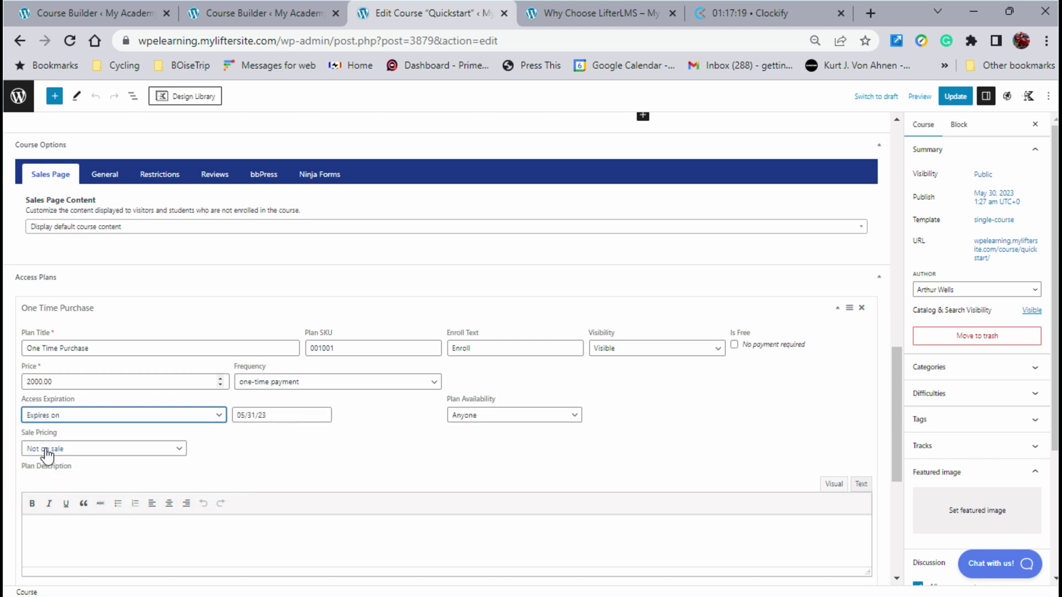
pyautogui.click(84, 419)
pyautogui.click(55, 430)
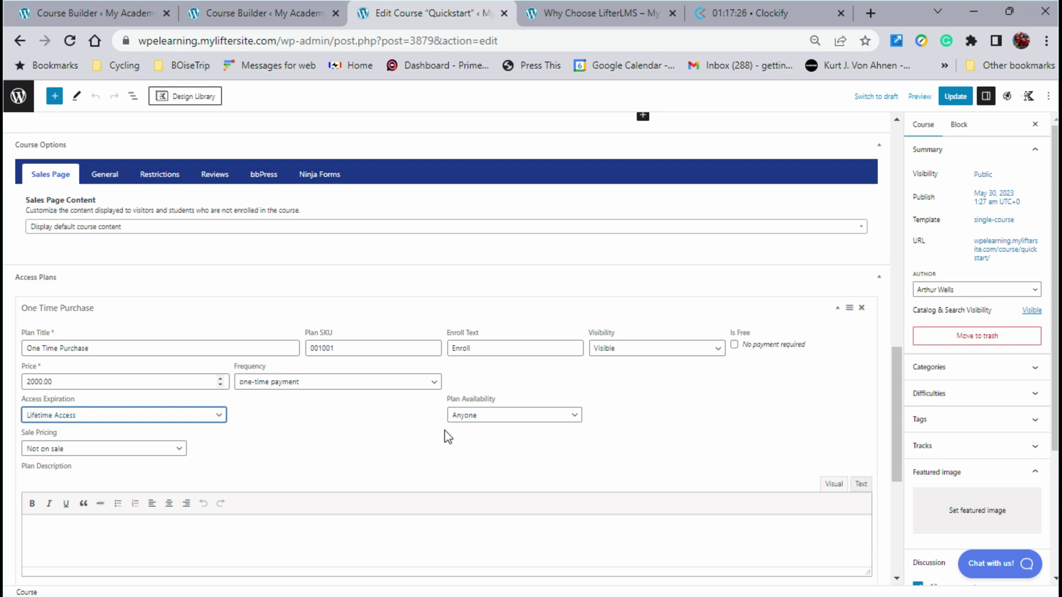
# - Save the One Time Purchase access plan
pyautogui.scroll(-1, 679, 461)
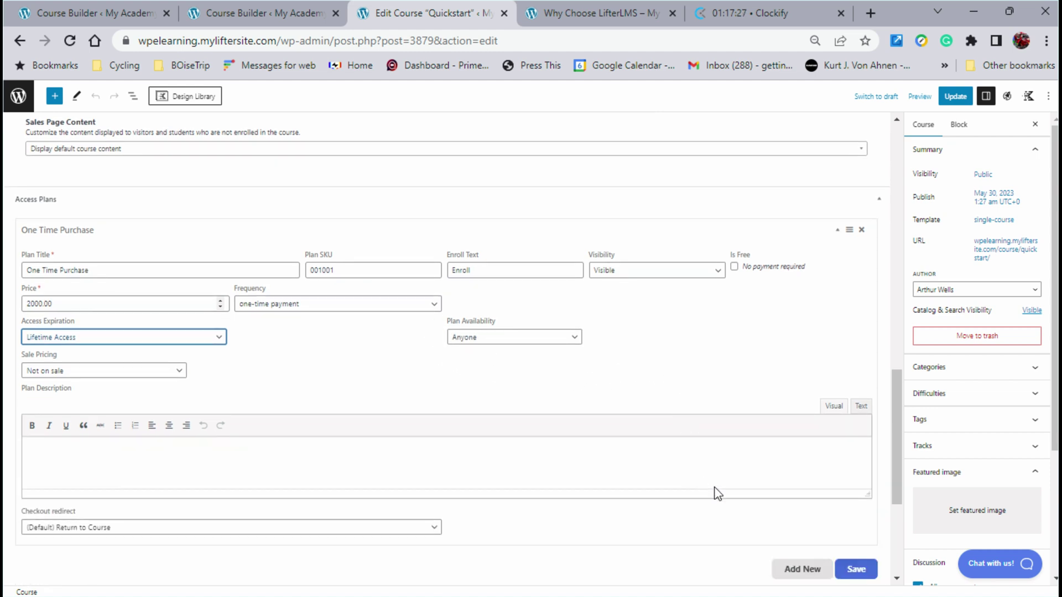
pyautogui.click(857, 570)
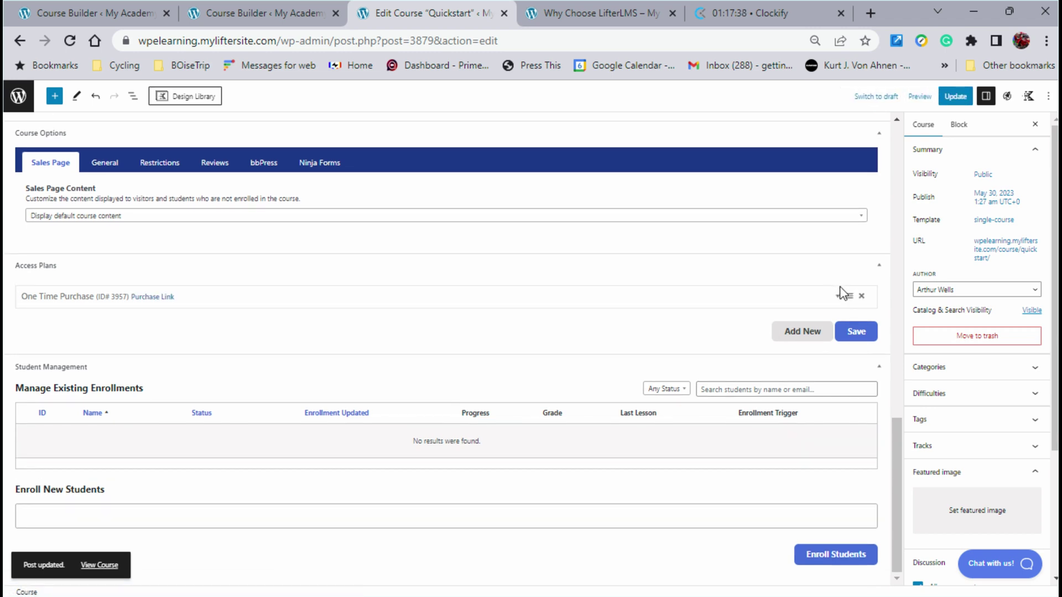
# - Reopen the One Time Purchase plan, add the centered plan description "Get the deal while the deal is hot." and save it
pyautogui.click(842, 302)
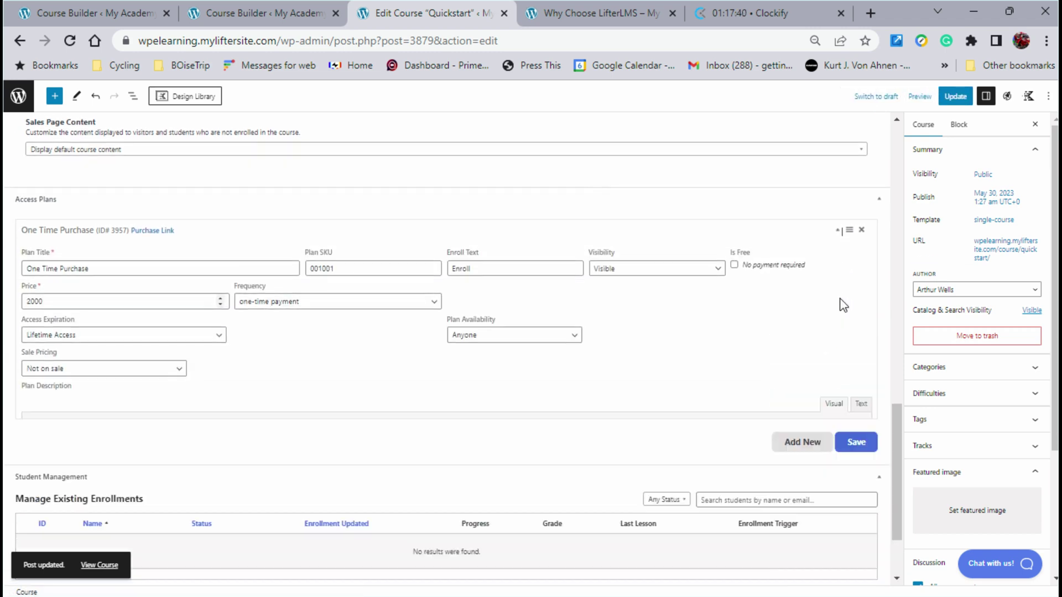
pyautogui.scroll(-2, 268, 448)
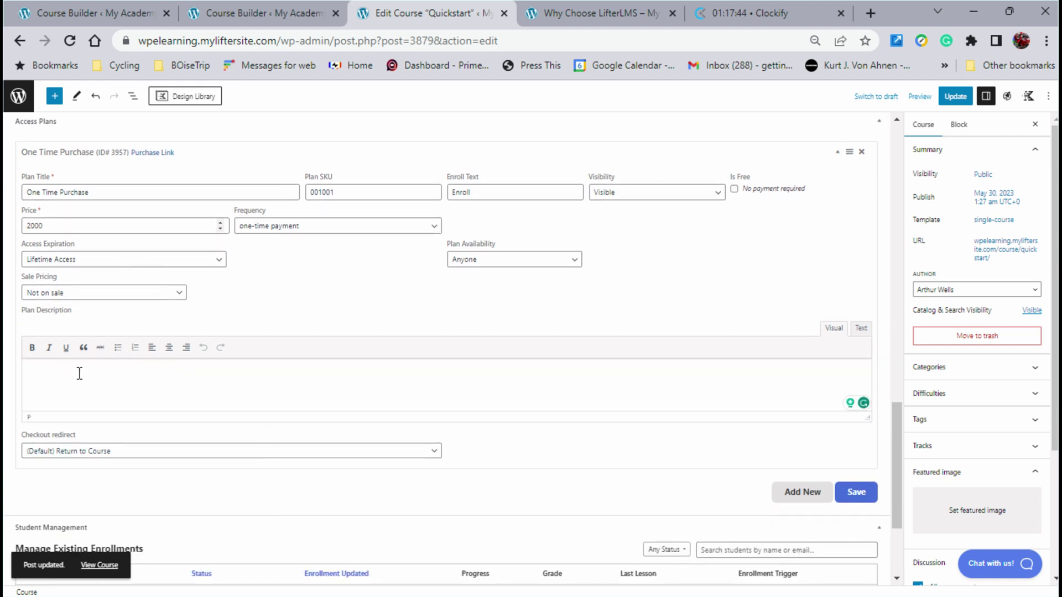
pyautogui.click(168, 347)
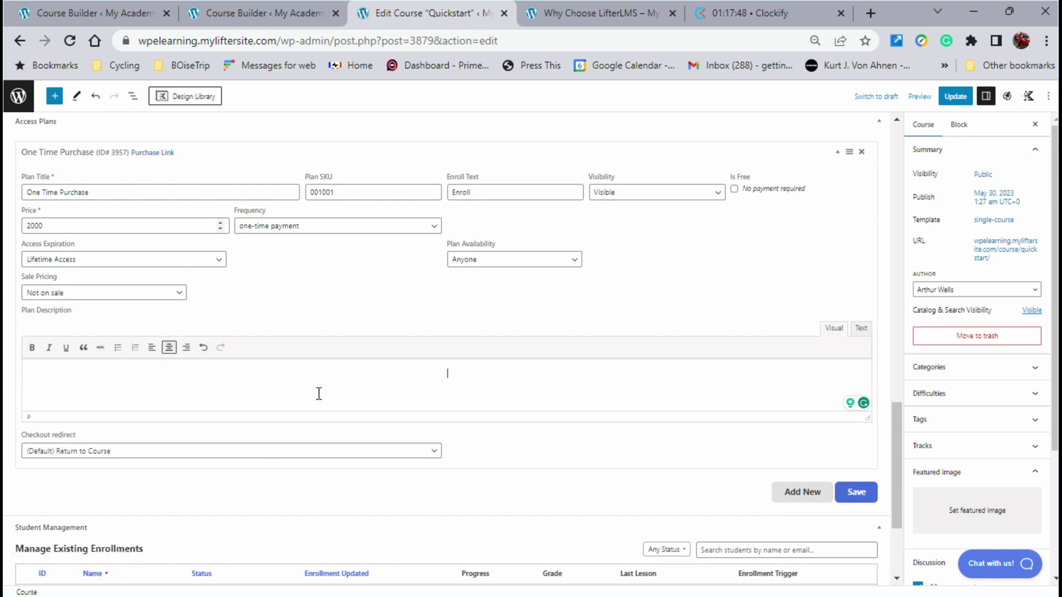
pyautogui.write('Get the deal while the dea')
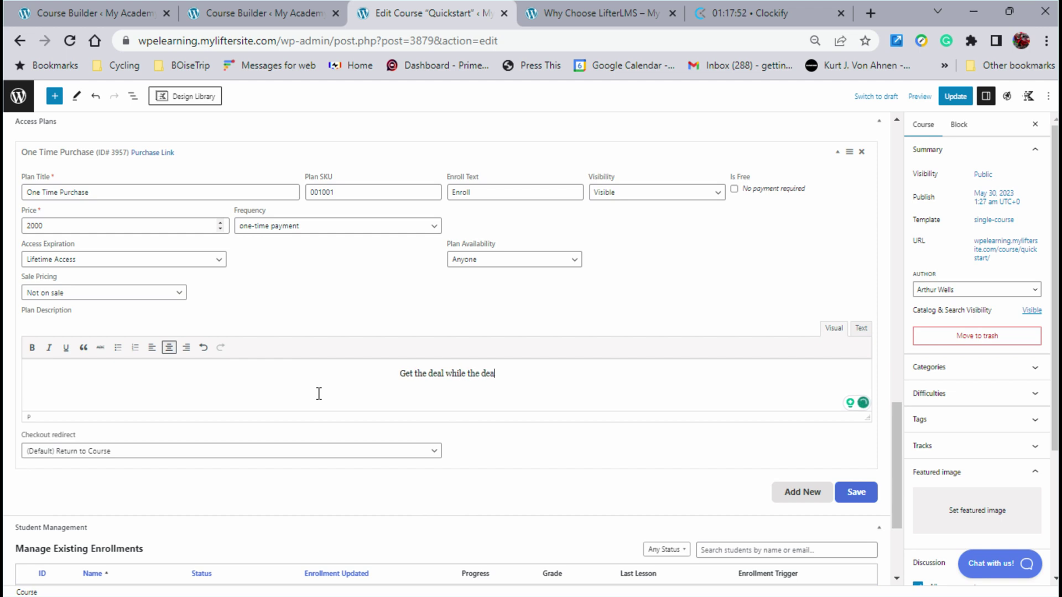
pyautogui.write('l is hot.')
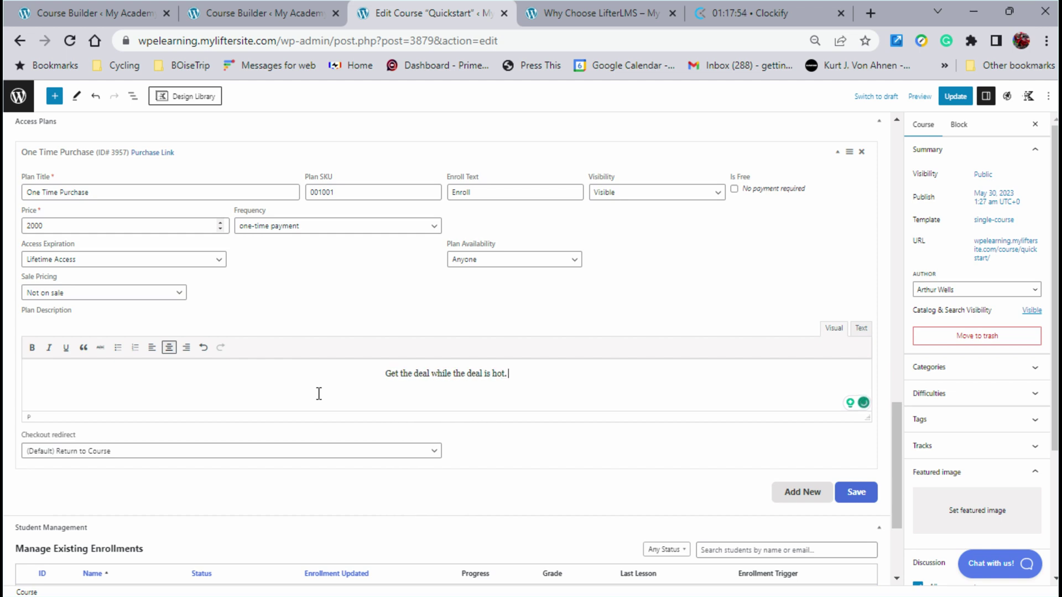
pyautogui.click(856, 493)
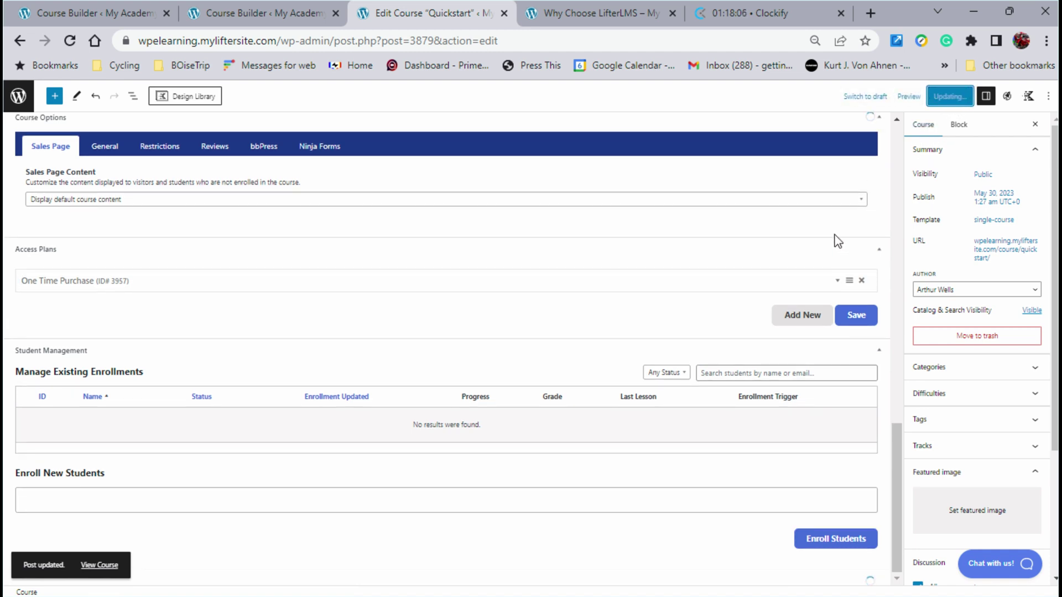
# - Preview the course page in a new tab to check how the access plan appears, and close the preview
pyautogui.click(919, 98)
pyautogui.click(845, 198)
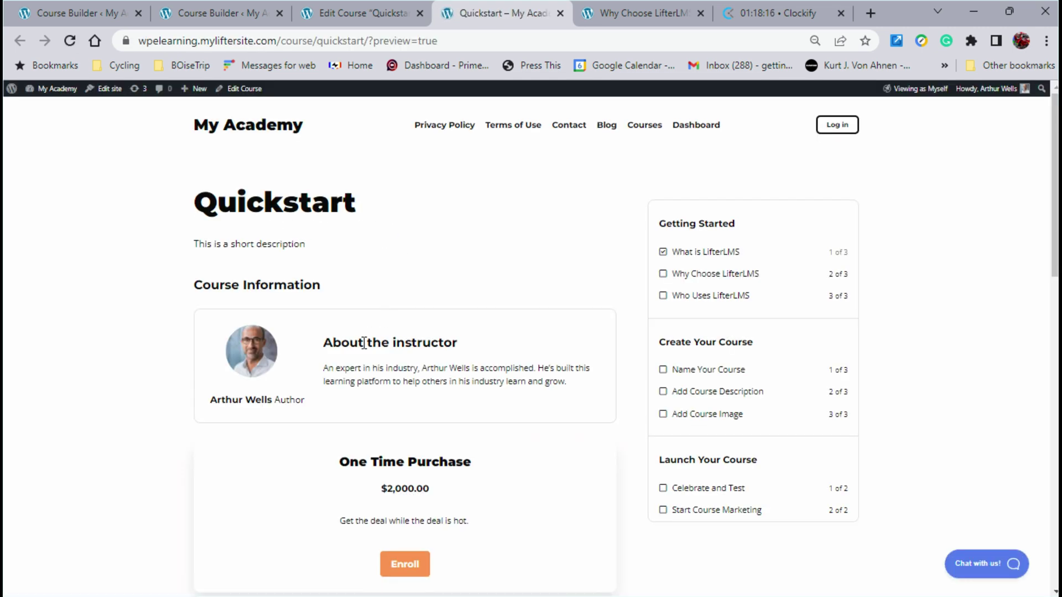
pyautogui.scroll(-3, 341, 433)
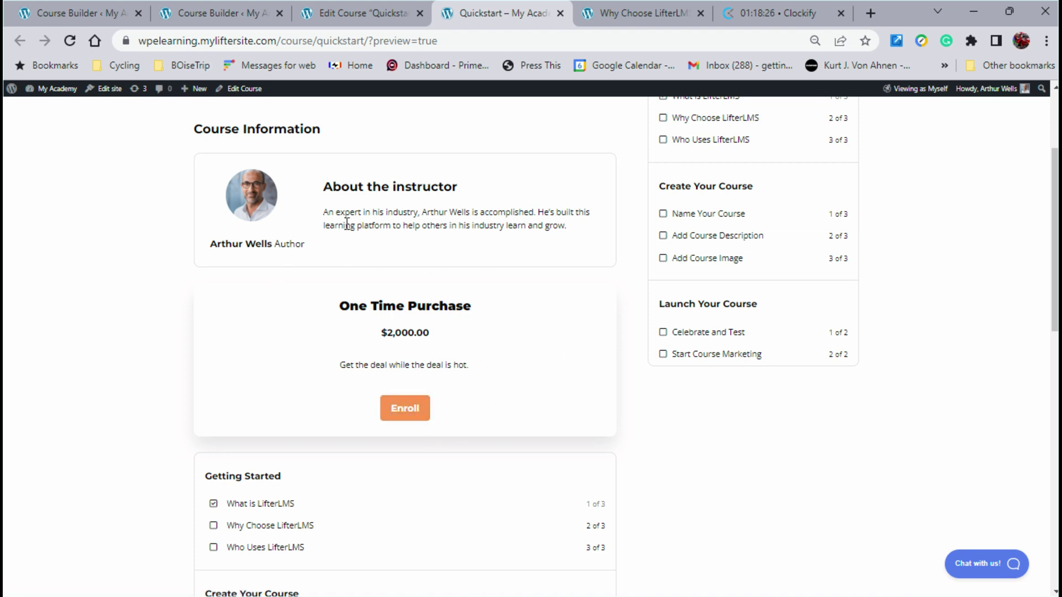
pyautogui.click(386, 16)
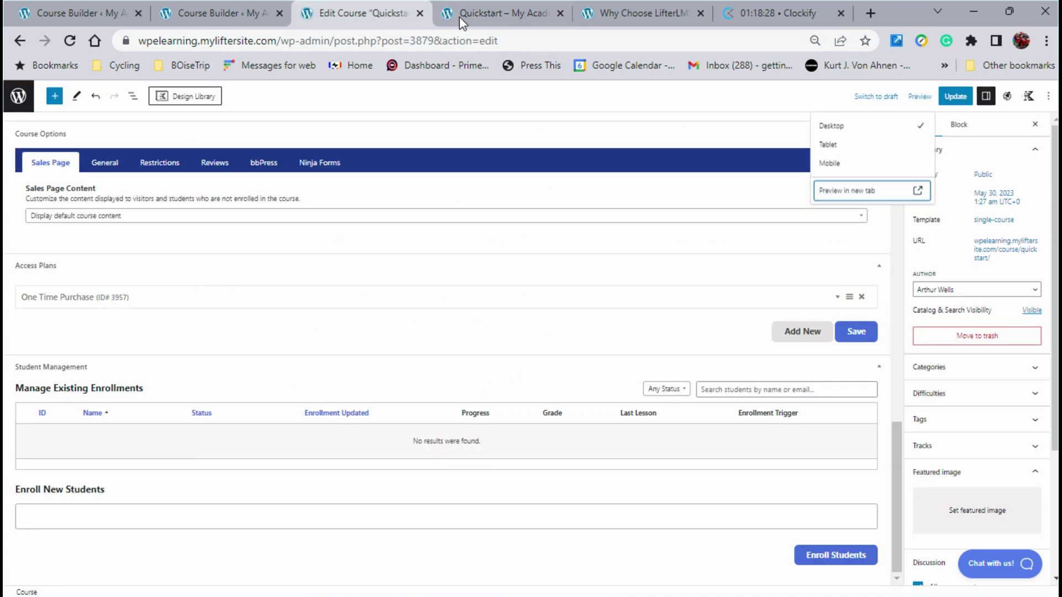
pyautogui.click(560, 13)
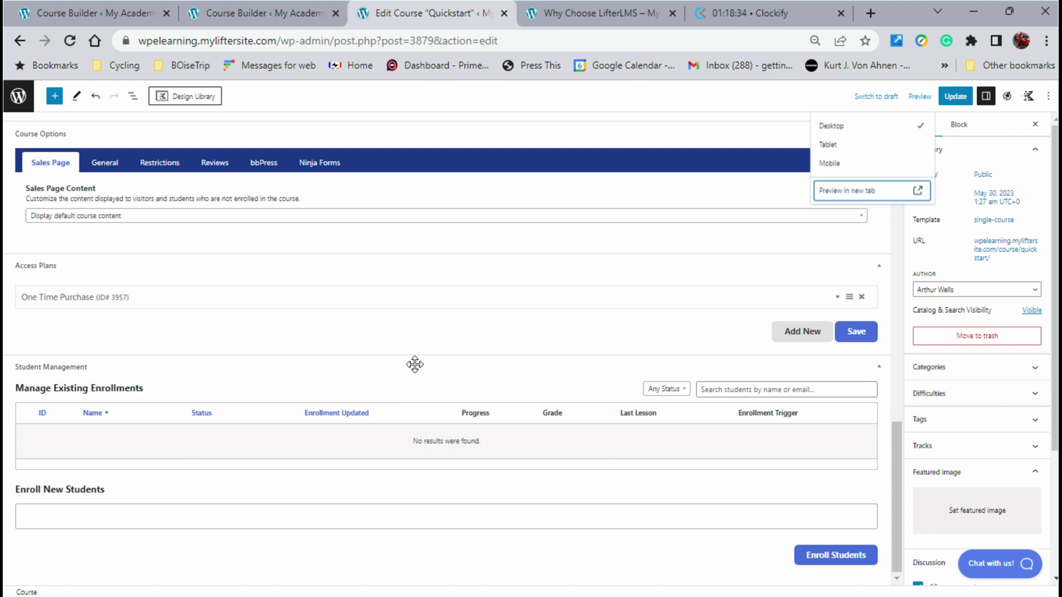
# - Add a second access plan with the title "Subscription Model" and the plan SKU 002002
pyautogui.click(789, 334)
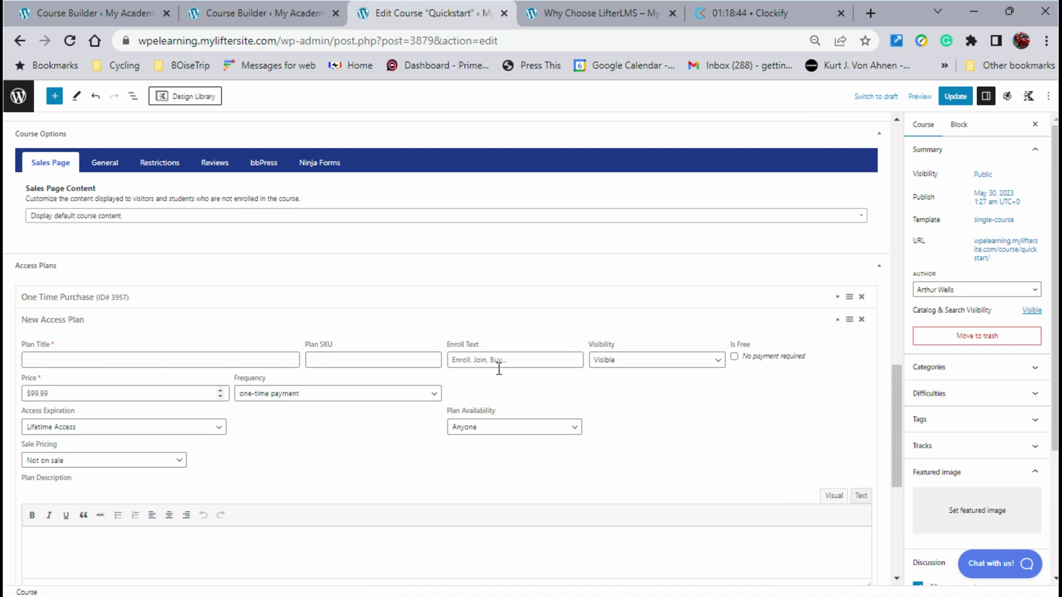
pyautogui.click(48, 360)
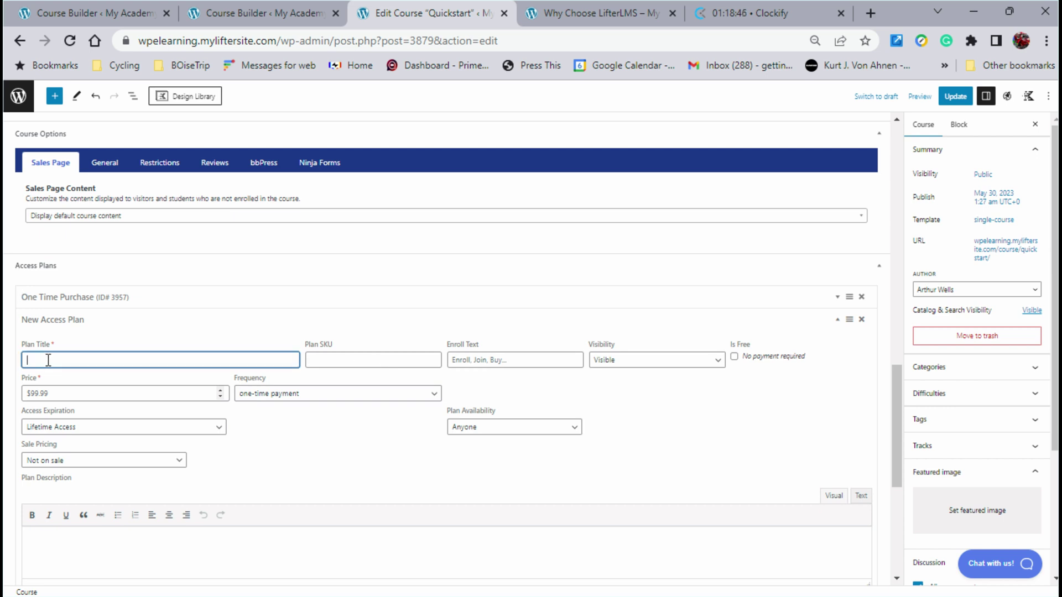
pyautogui.write('Subscription Model')
pyautogui.press('Tab')
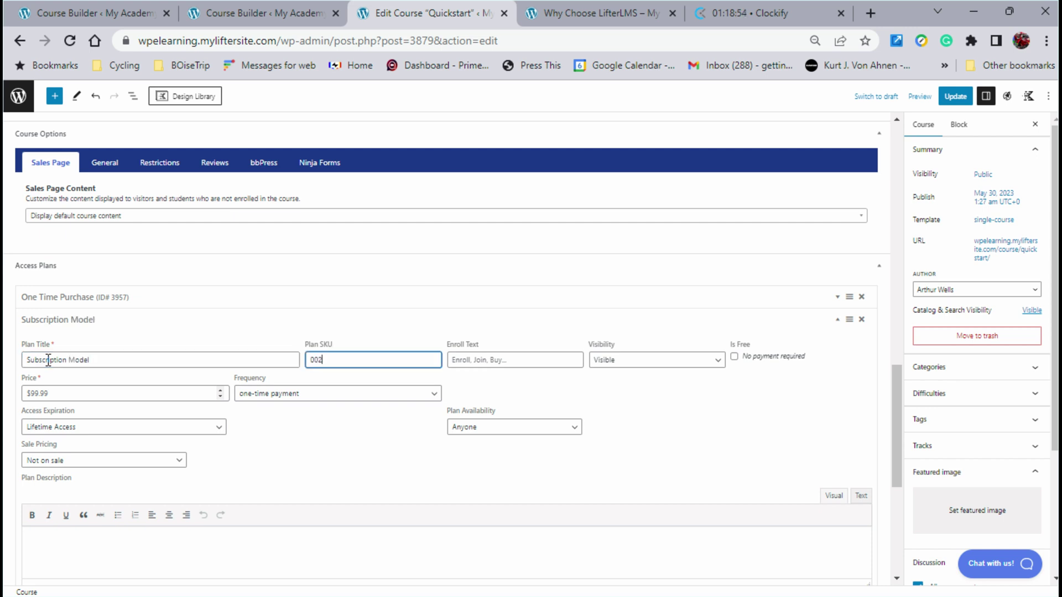
# - Set the Subscription Model plan's enroll text to "Subscribe"
pyautogui.press('Tab')
pyautogui.write('E')
pyautogui.press('BackSpace')
pyautogui.press('BackSpace')
pyautogui.write('Subscribe')
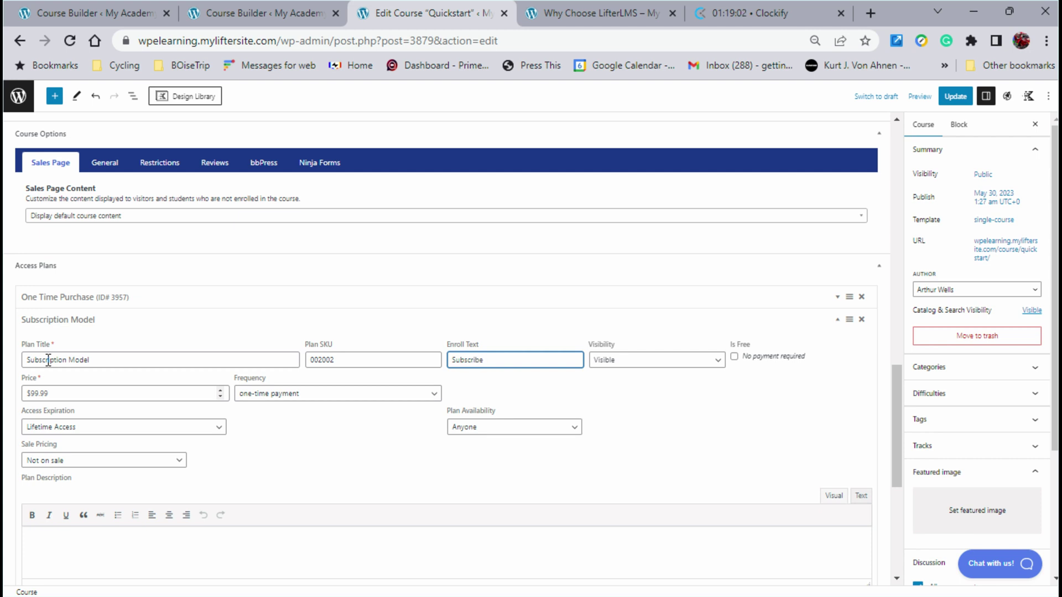
pyautogui.press('Tab')
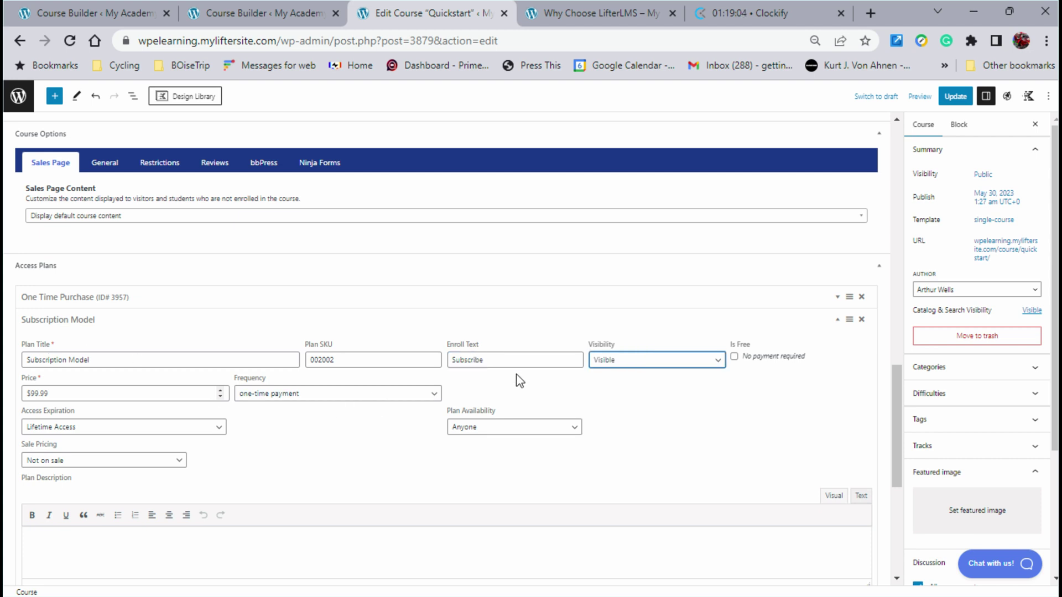
# - Price the Subscription Model plan at 400.00, charged every month for 6 months
pyautogui.click(65, 394)
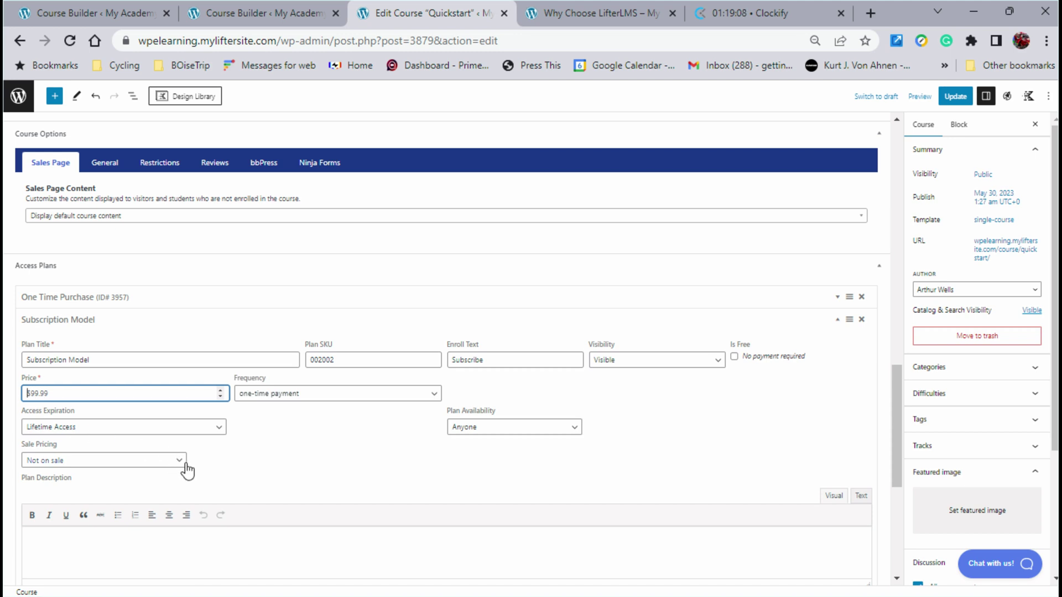
pyautogui.write('400.00')
pyautogui.click(320, 395)
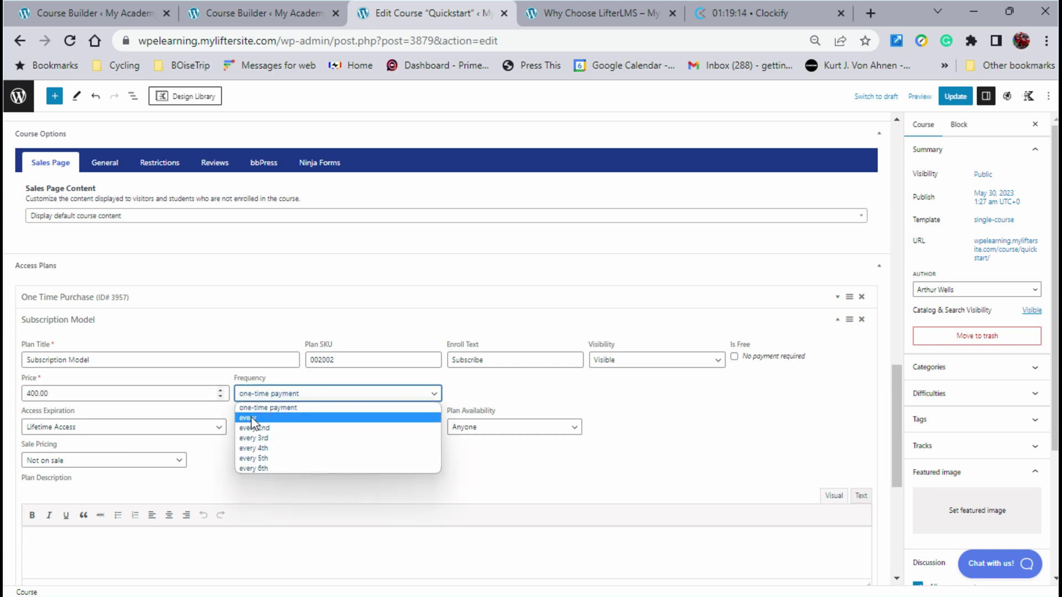
pyautogui.click(318, 416)
pyautogui.click(476, 395)
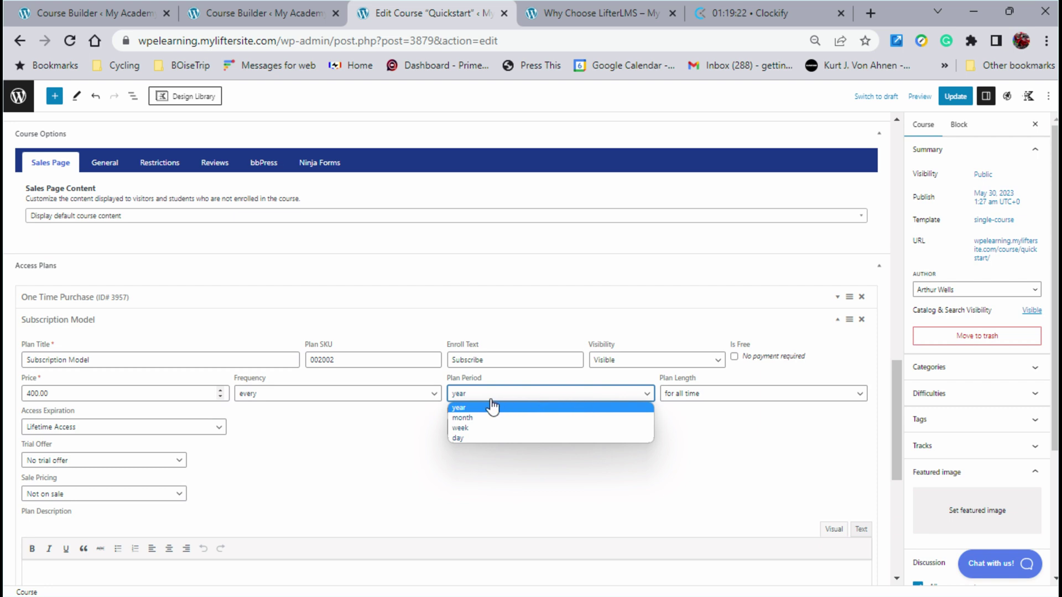
pyautogui.click(474, 418)
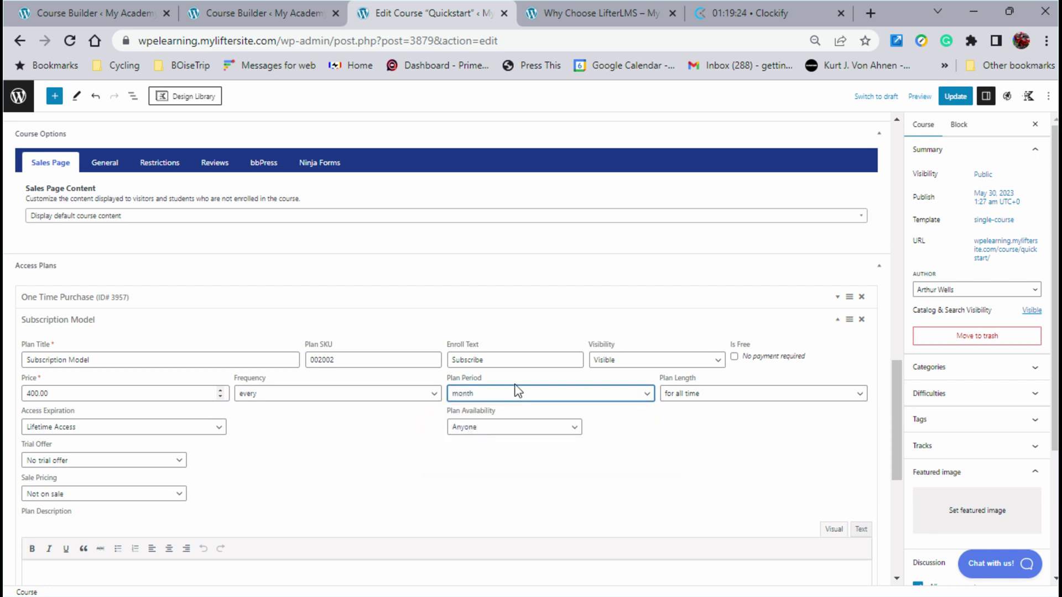
pyautogui.click(710, 398)
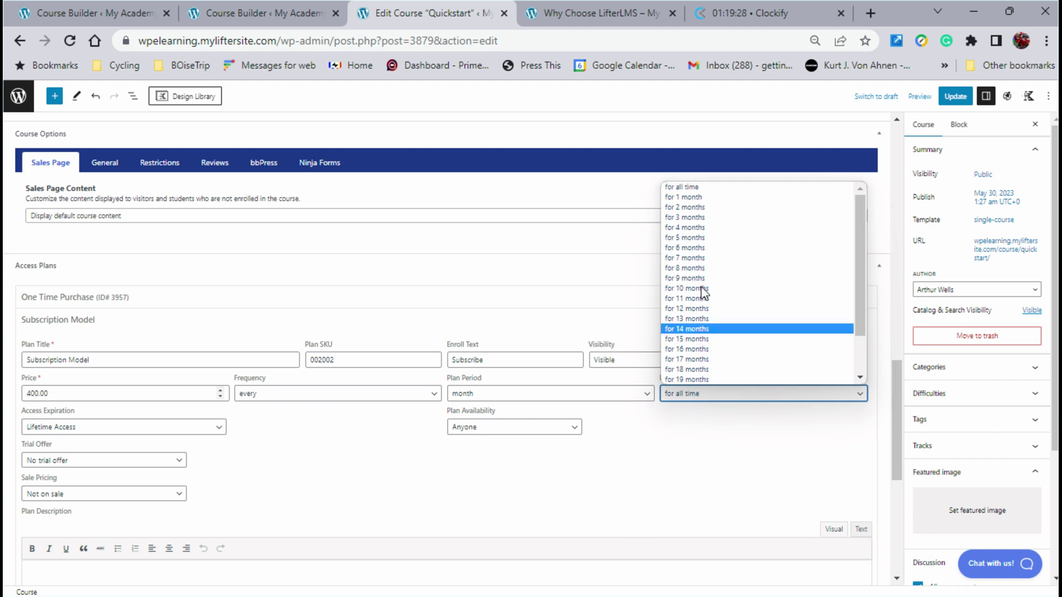
pyautogui.click(690, 252)
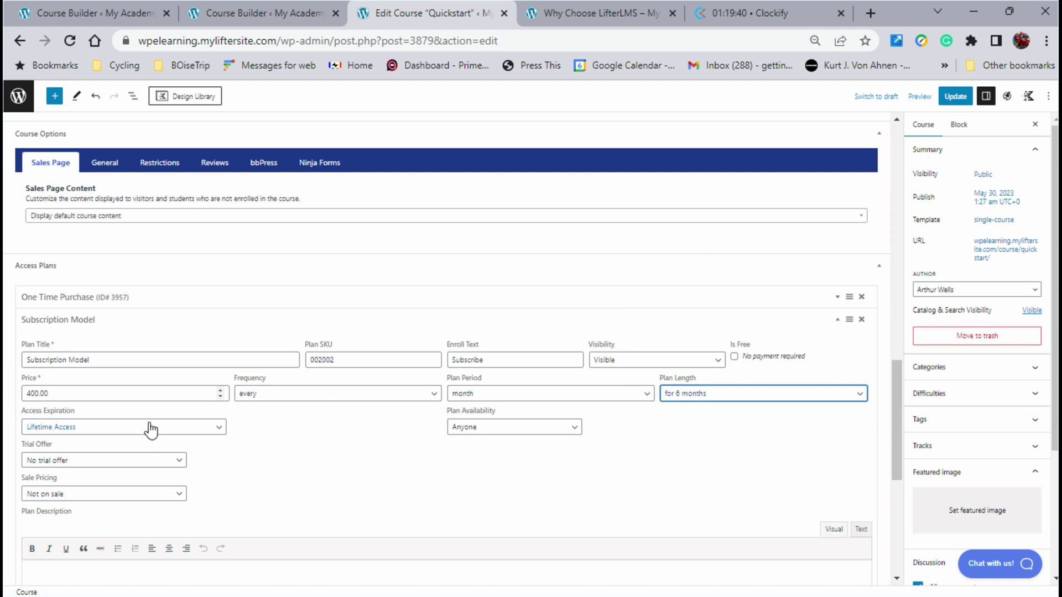
# - Change the Subscription Model plan's length to 1 month, and switch it to all time
pyautogui.click(757, 397)
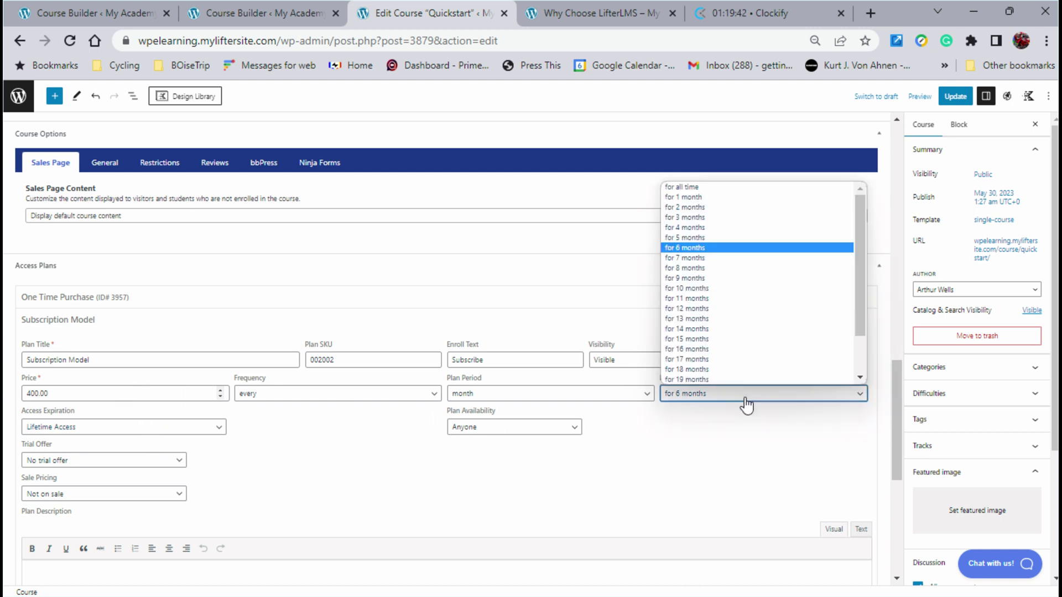
pyautogui.click(715, 198)
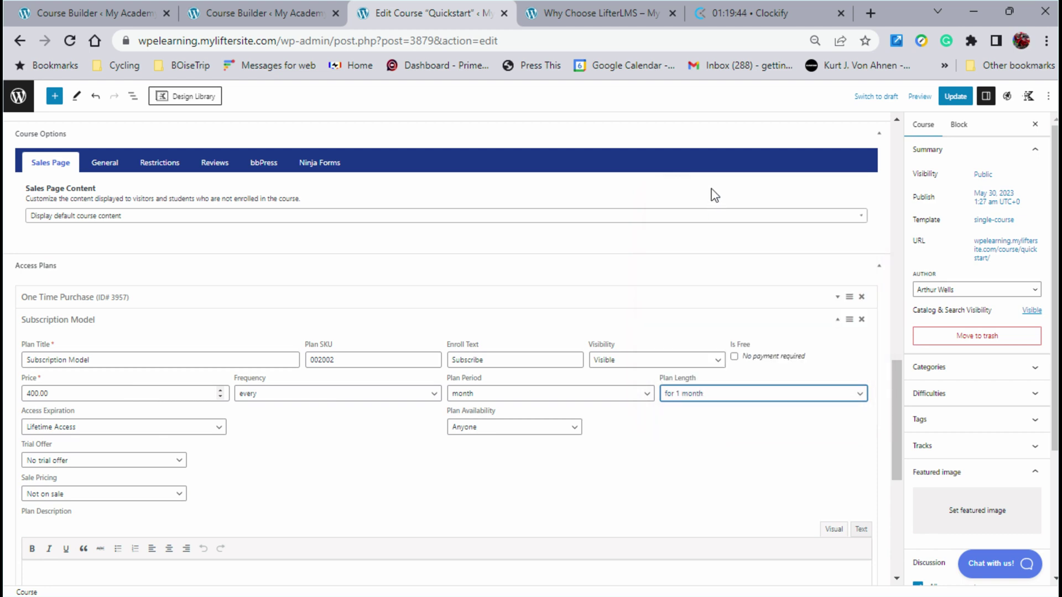
pyautogui.click(728, 398)
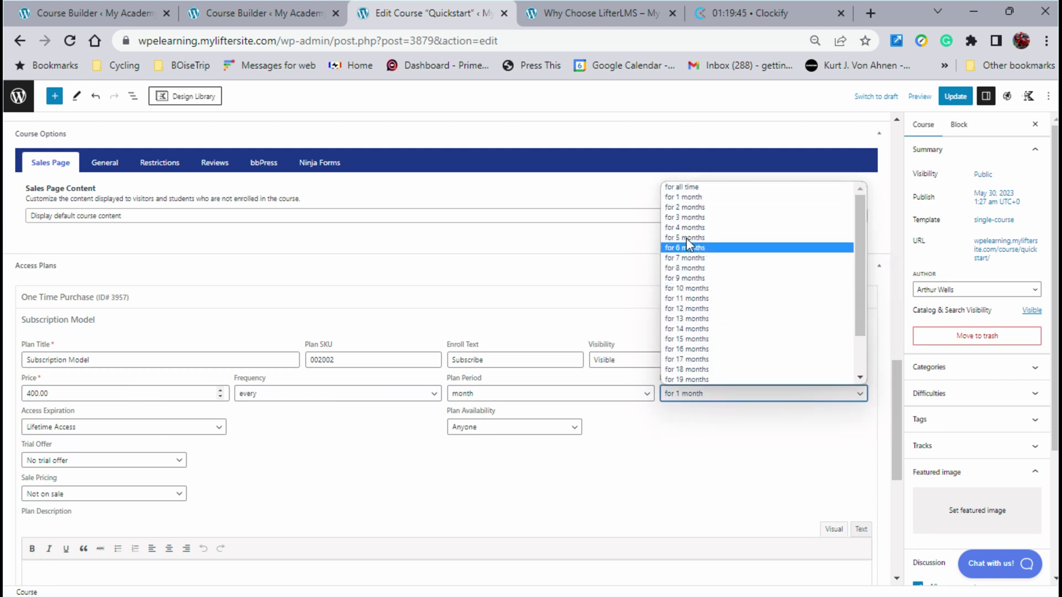
pyautogui.click(683, 188)
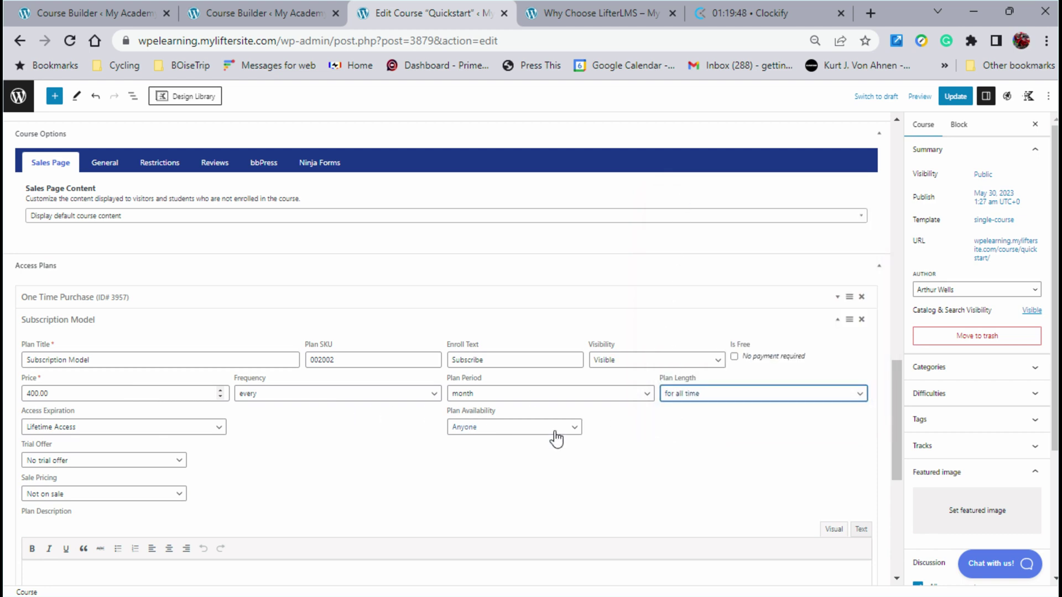
# - Retitle the Subscription Model plan as "Payment Plan" and change its enroll text to "Pay over time"
pyautogui.tripleClick(91, 360)
pyautogui.write('Payment Plan')
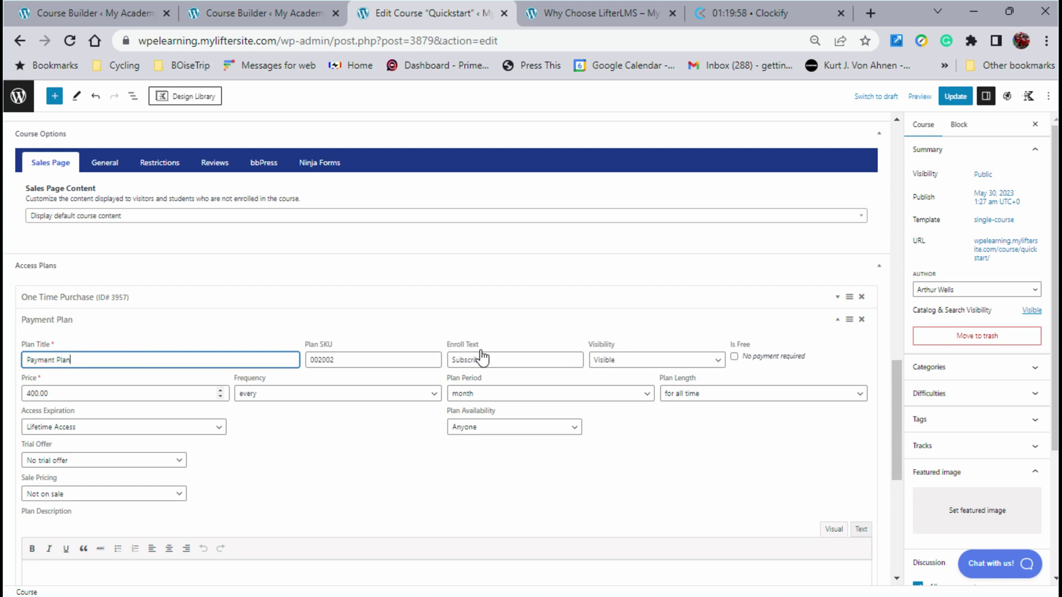
pyautogui.moveTo(484, 359); pyautogui.dragTo(436, 359)
pyautogui.write('Pay over time')
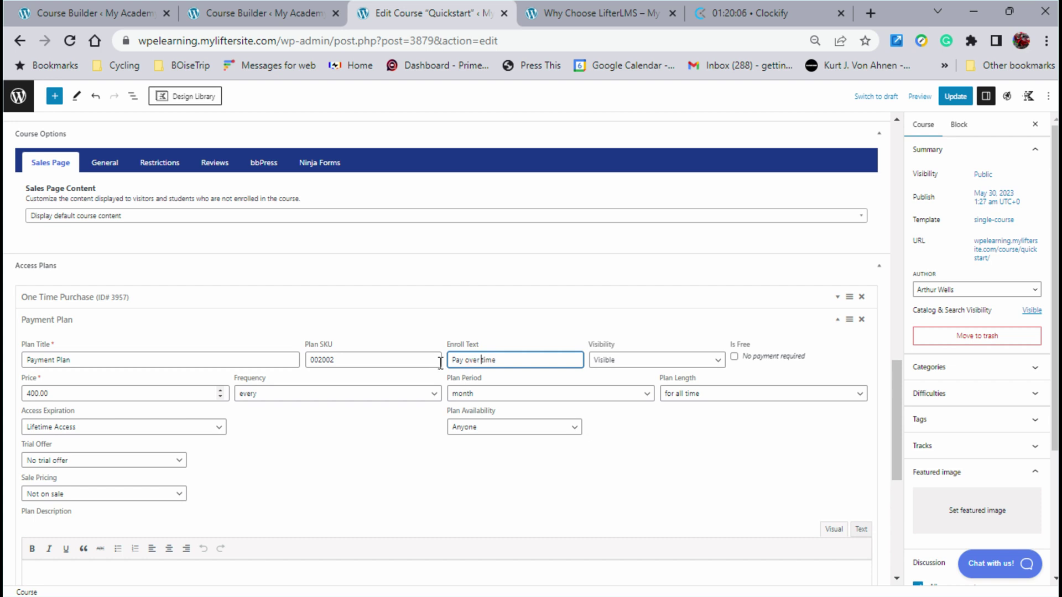
# - Set the Payment Plan's length to 6 months and save the access plans
pyautogui.click(724, 394)
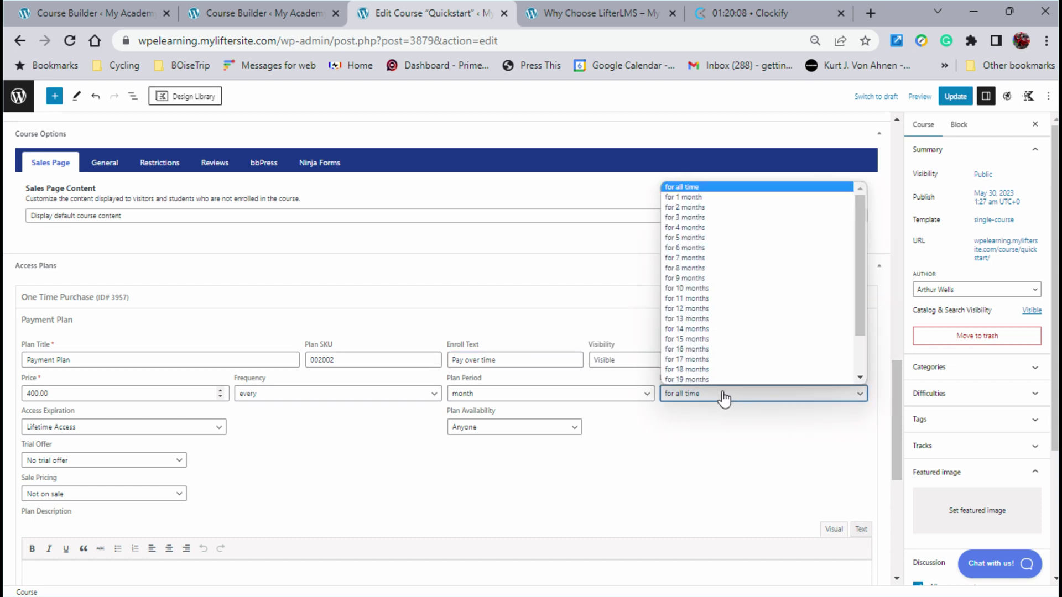
pyautogui.click(679, 247)
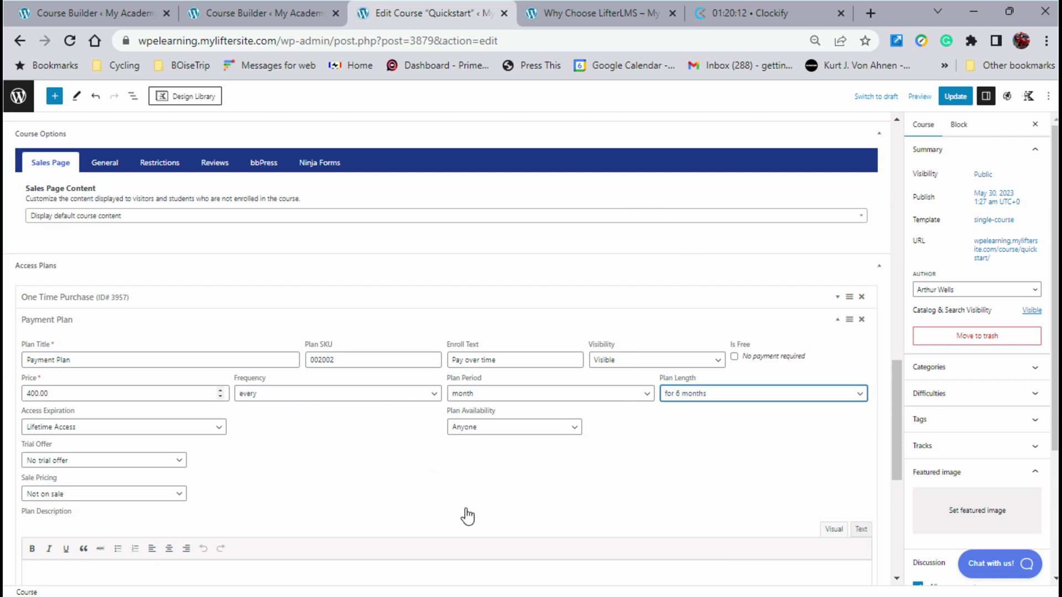
pyautogui.scroll(-3, 747, 520)
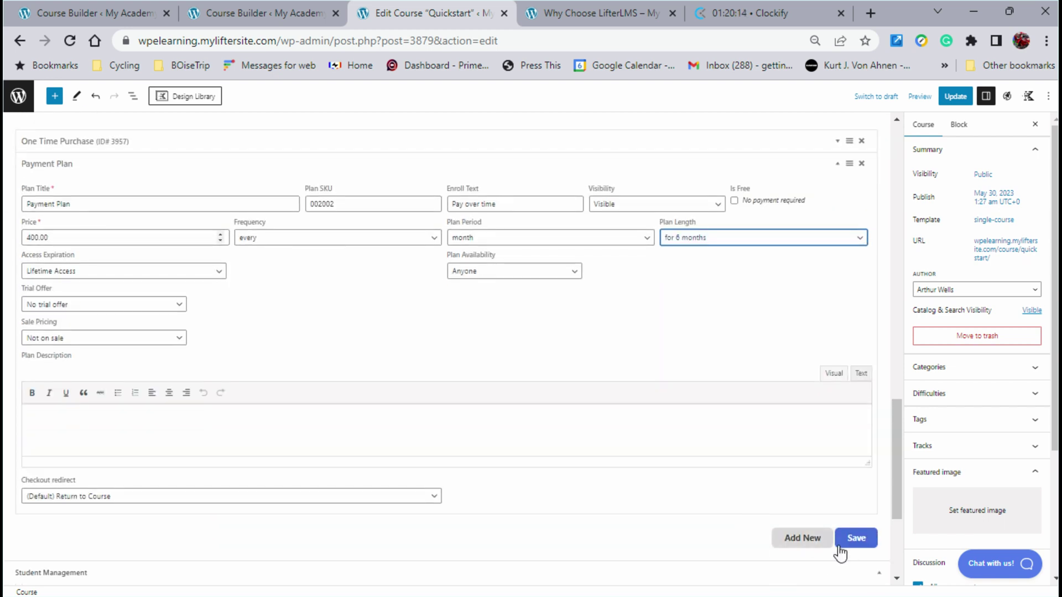
pyautogui.click(854, 540)
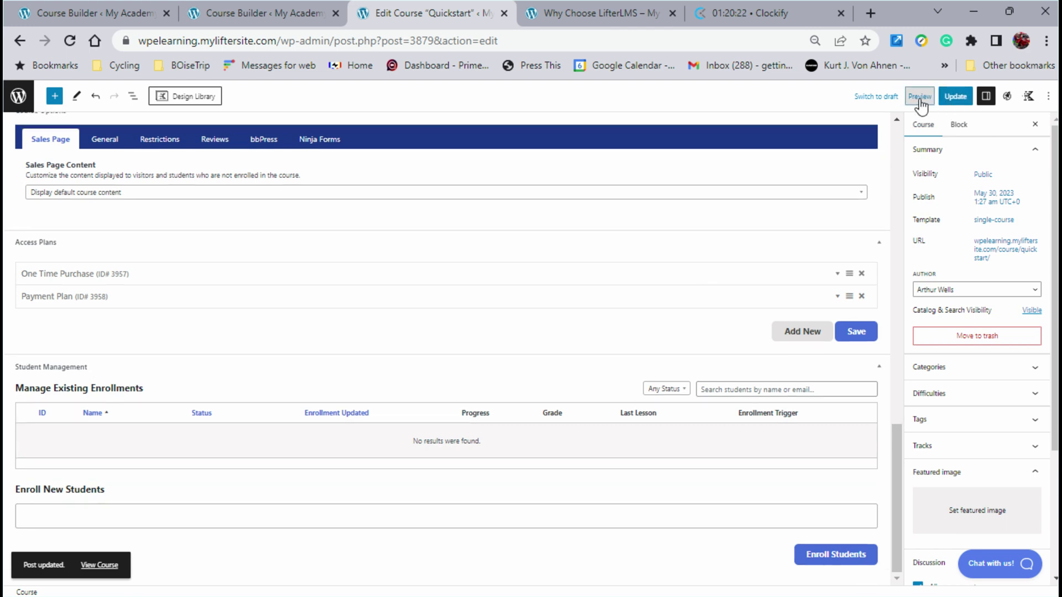
# - Preview the course page in a new tab to check both access plans, and close the preview
pyautogui.click(920, 98)
pyautogui.click(851, 191)
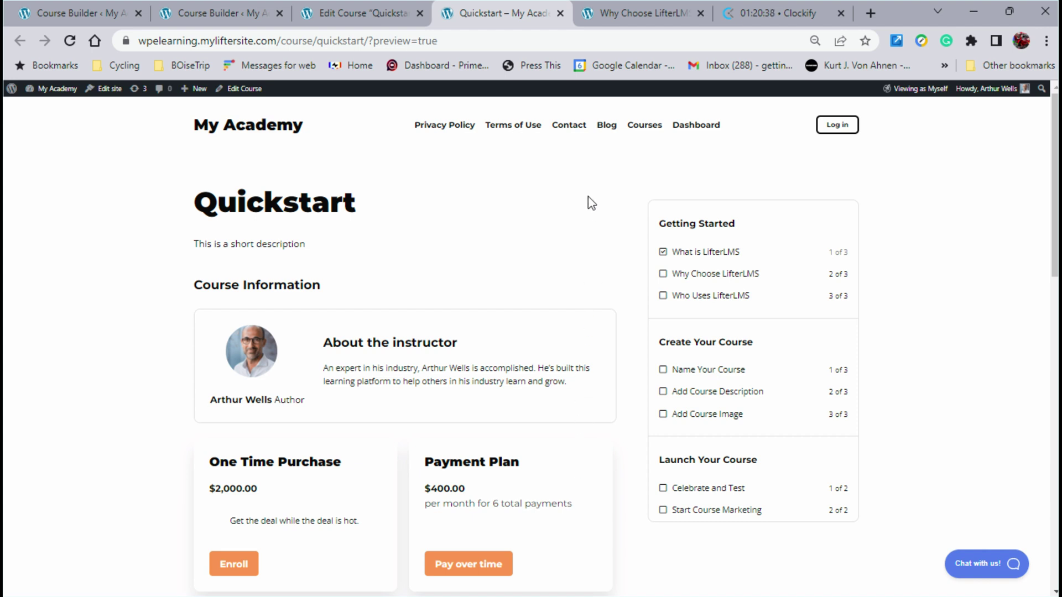
pyautogui.click(343, 16)
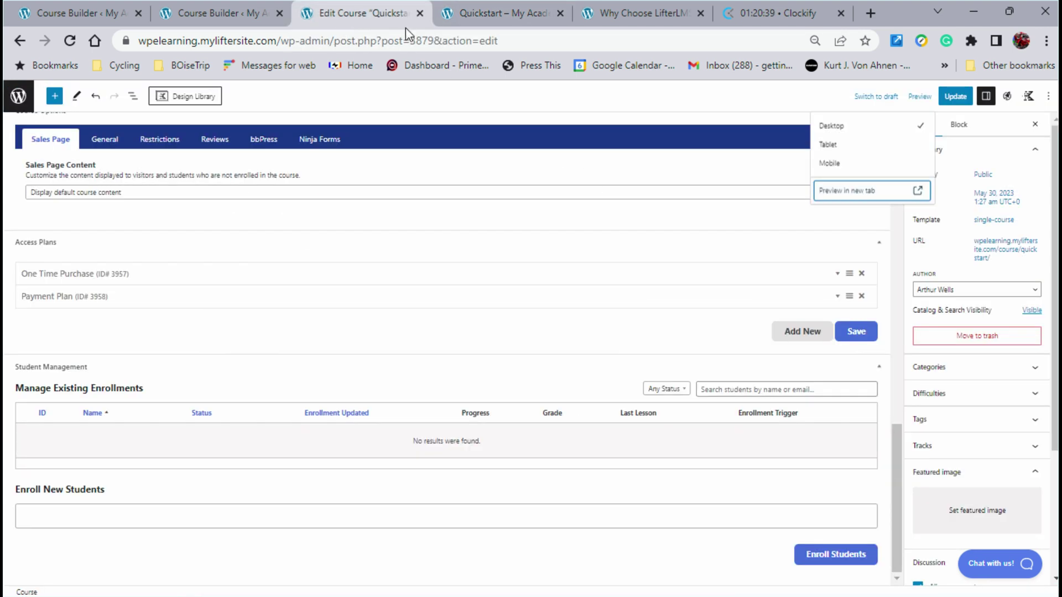
pyautogui.click(560, 13)
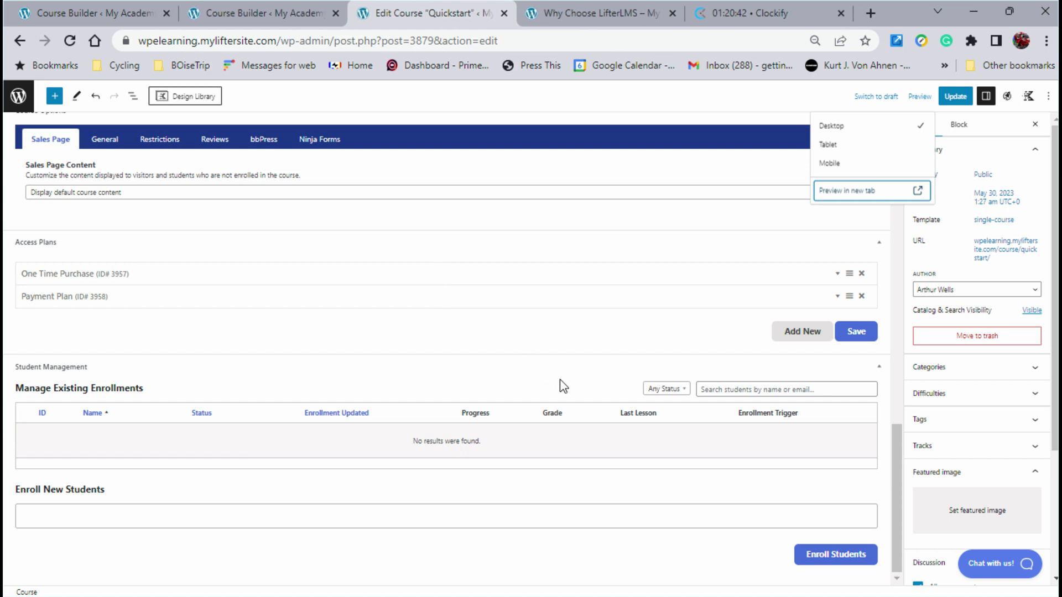
# - Add a third access plan titled "The Course with Coaching" with the plan SKU 003003
pyautogui.click(803, 336)
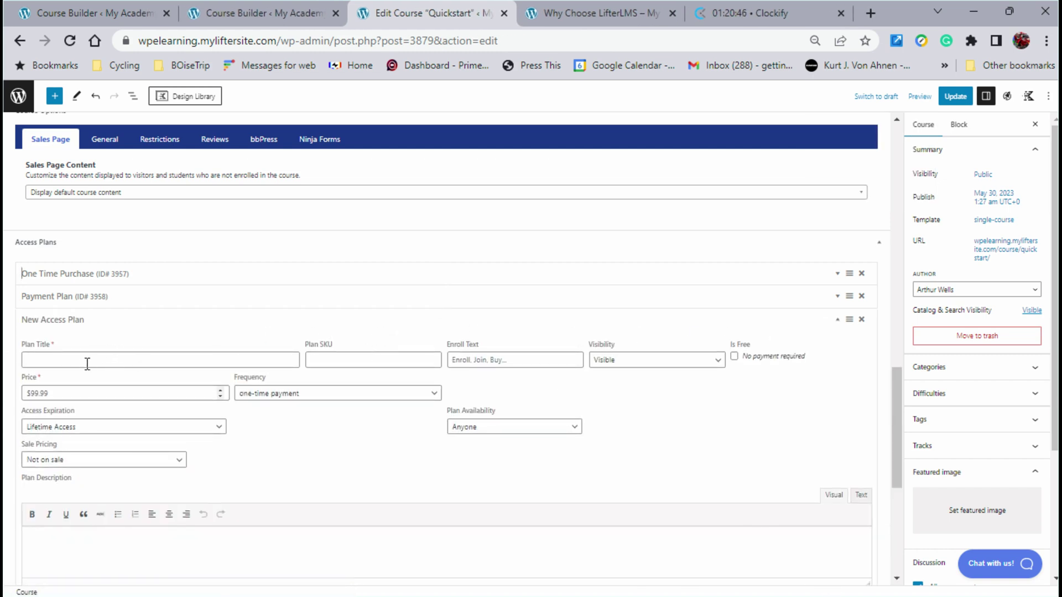
pyautogui.click(82, 361)
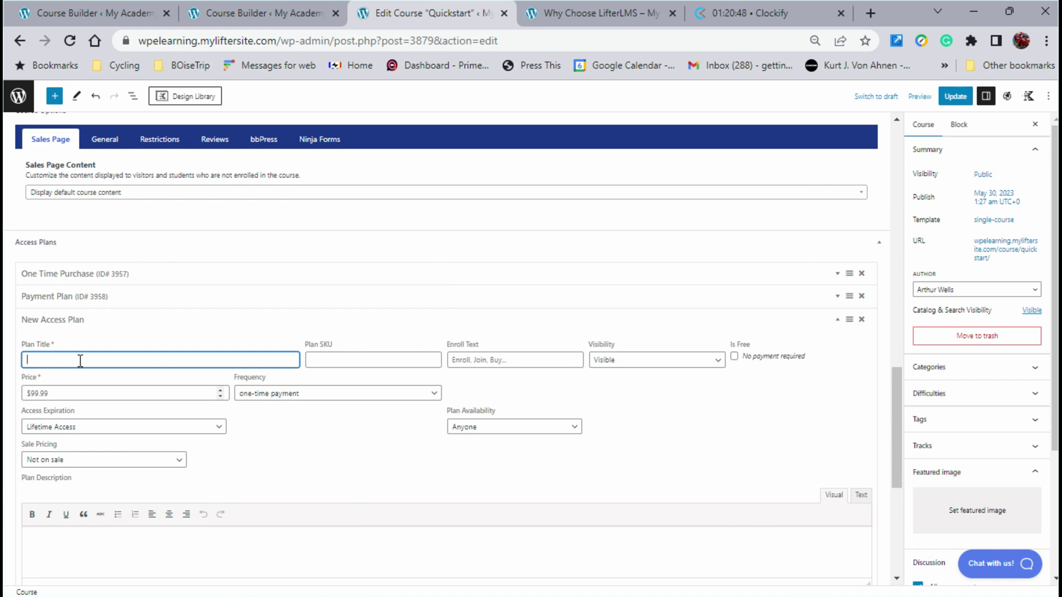
pyautogui.write('The Course with Coaching')
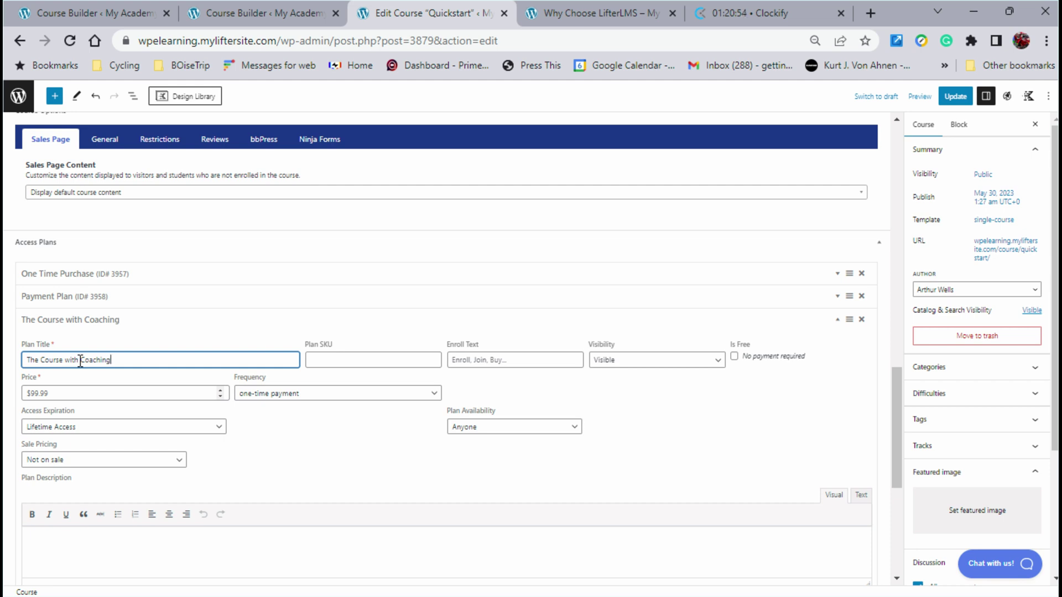
pyautogui.click(318, 362)
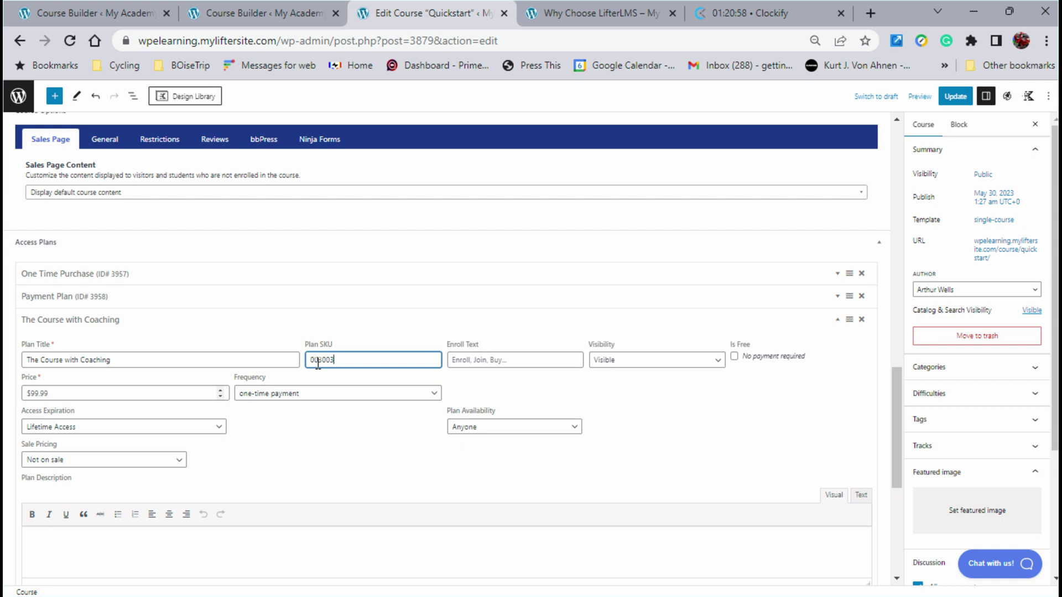
# - Give the coaching plan the enroll text "Get the Coaching" and a price of 10000
pyautogui.click(484, 360)
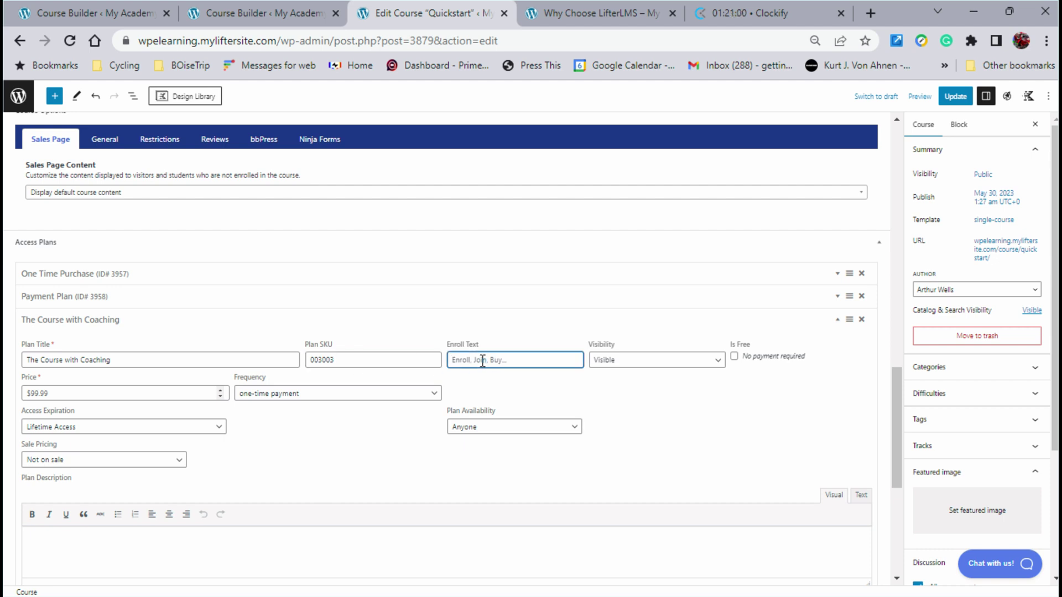
pyautogui.write('Get the Coaching')
pyautogui.click(56, 392)
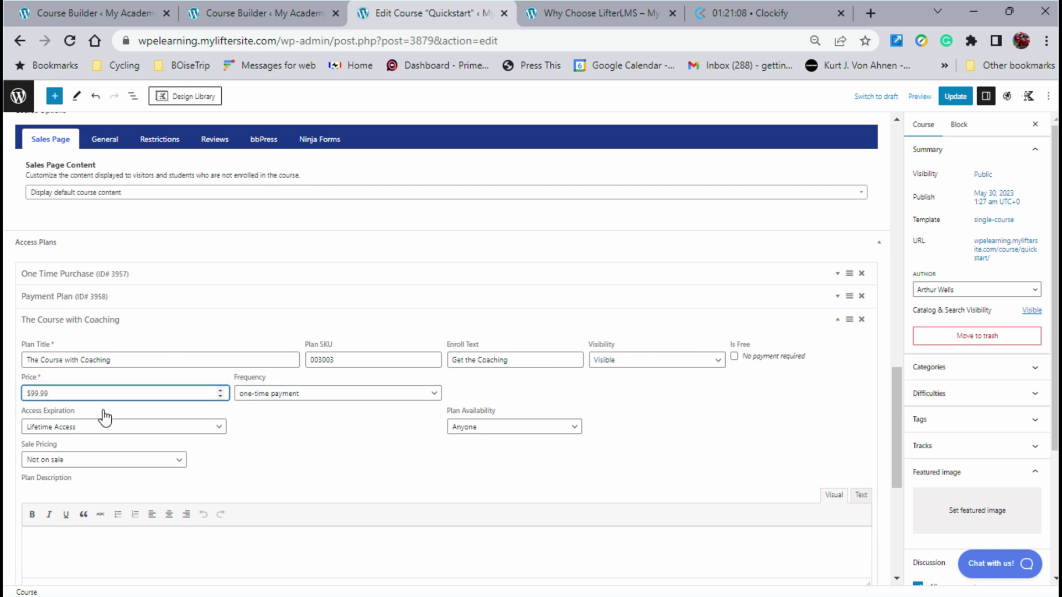
pyautogui.hotkey('ctrl', 'a')
pyautogui.write('10')
# - Add the centered plan description "Private Coaching Included." to the coaching plan
pyautogui.click(180, 558)
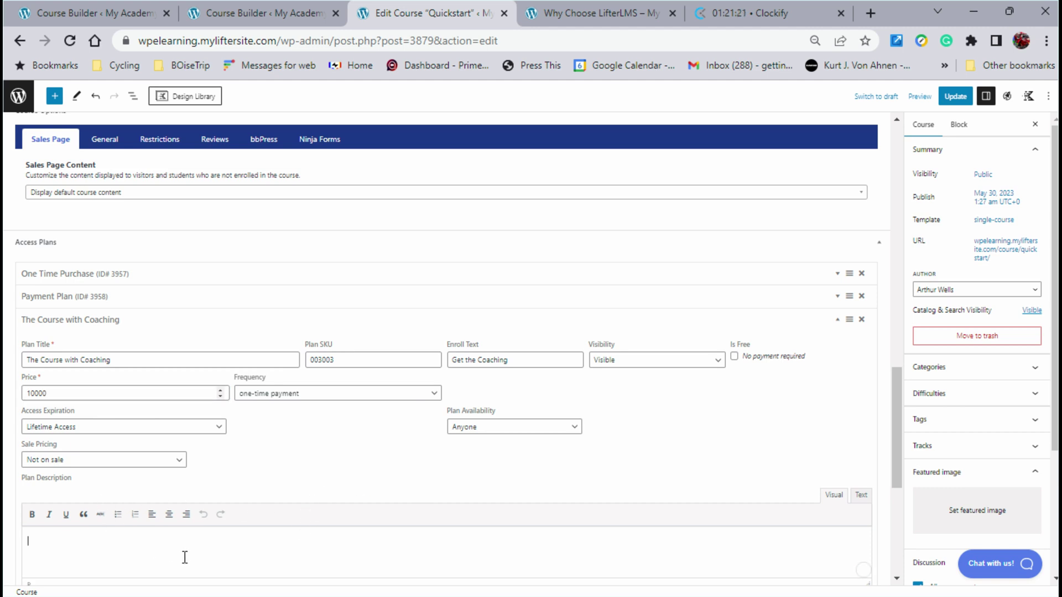
pyautogui.click(169, 514)
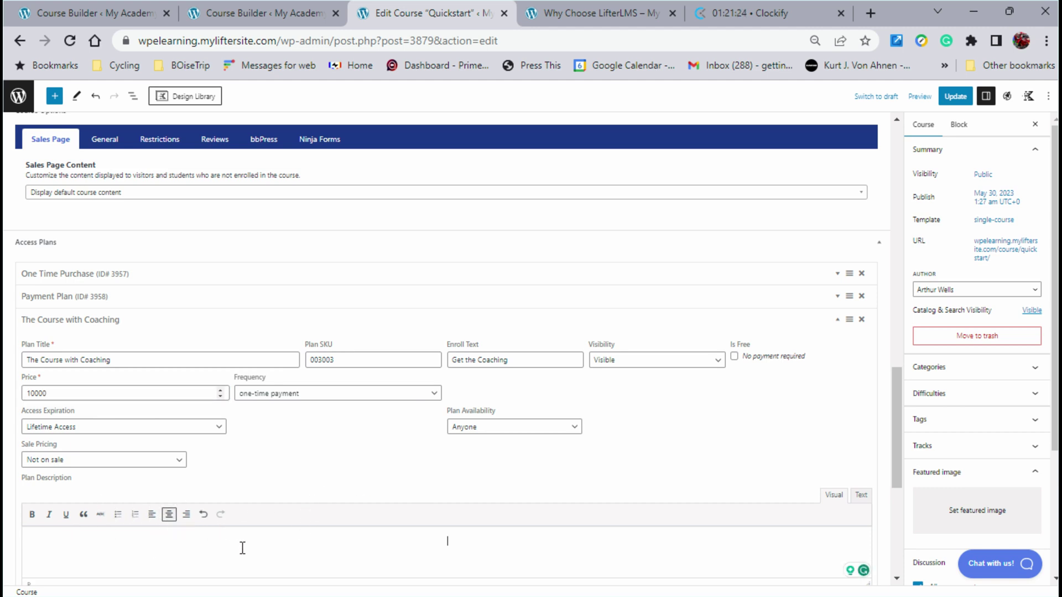
pyautogui.write('Private Coaching Includ')
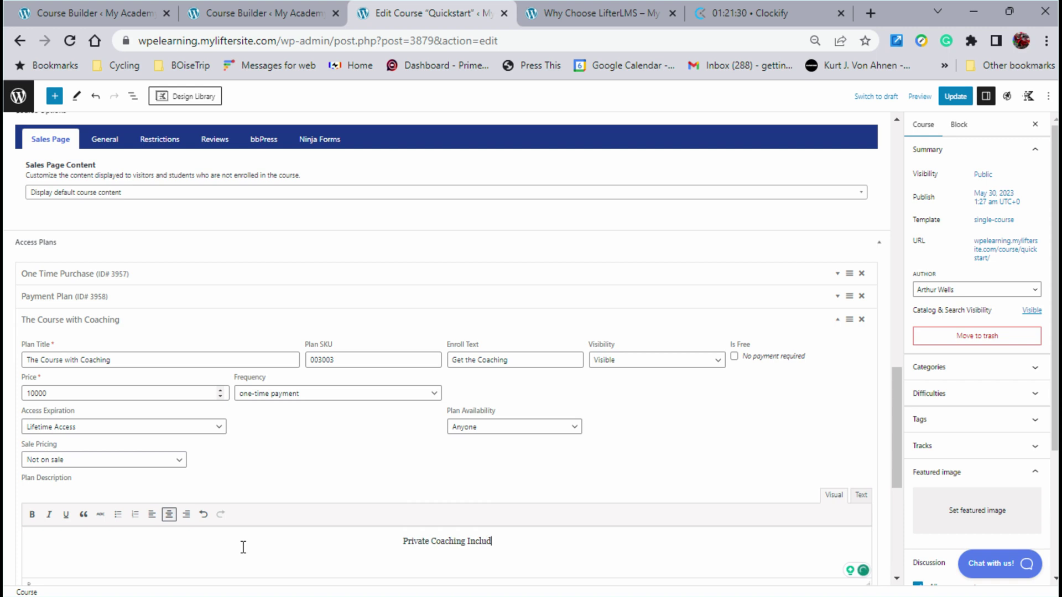
pyautogui.write('ed.')
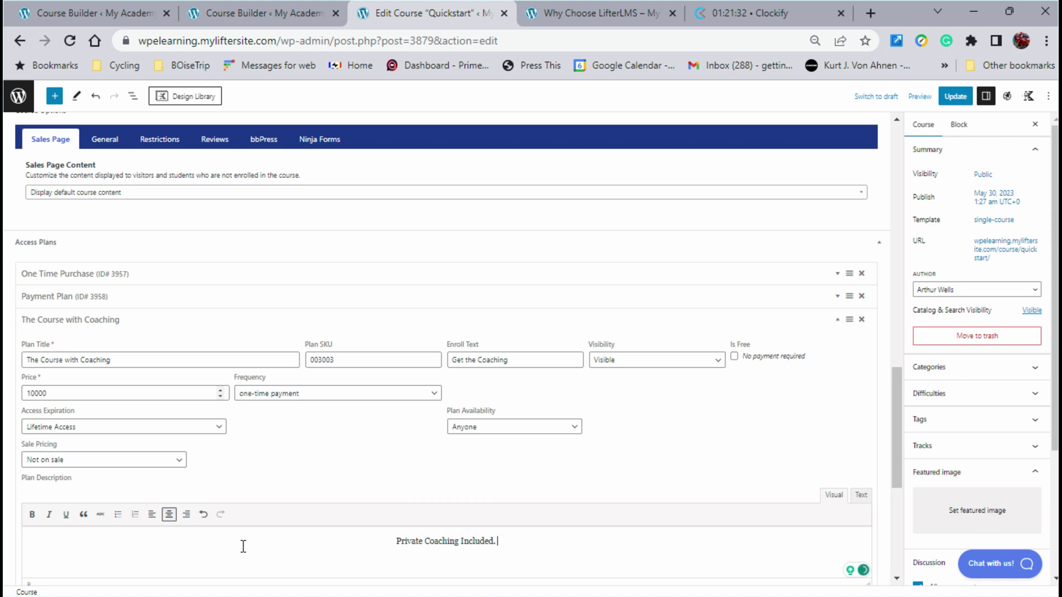
# - Save the access plans and update the Quickstart course
pyautogui.scroll(-3, 606, 459)
pyautogui.click(854, 504)
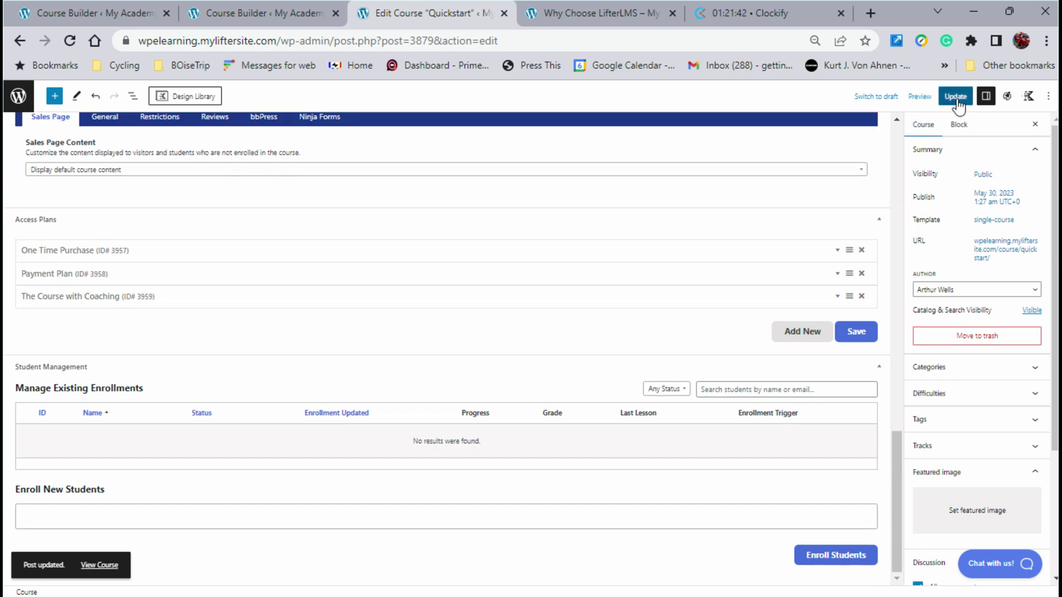
pyautogui.click(956, 101)
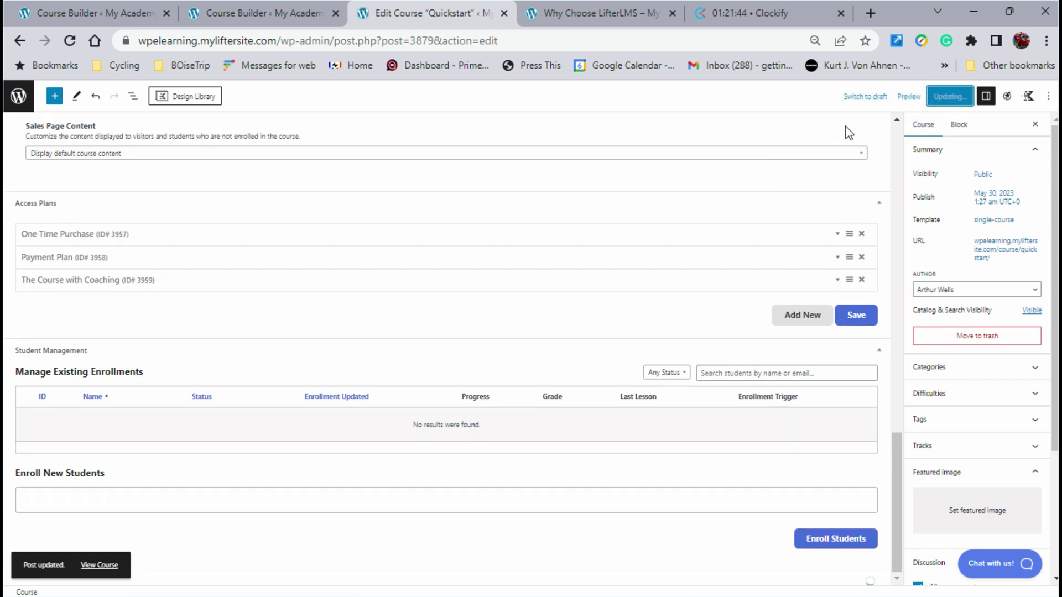
# - Preview the course page in a new tab and examine how the three access plans are displayed
pyautogui.click(908, 97)
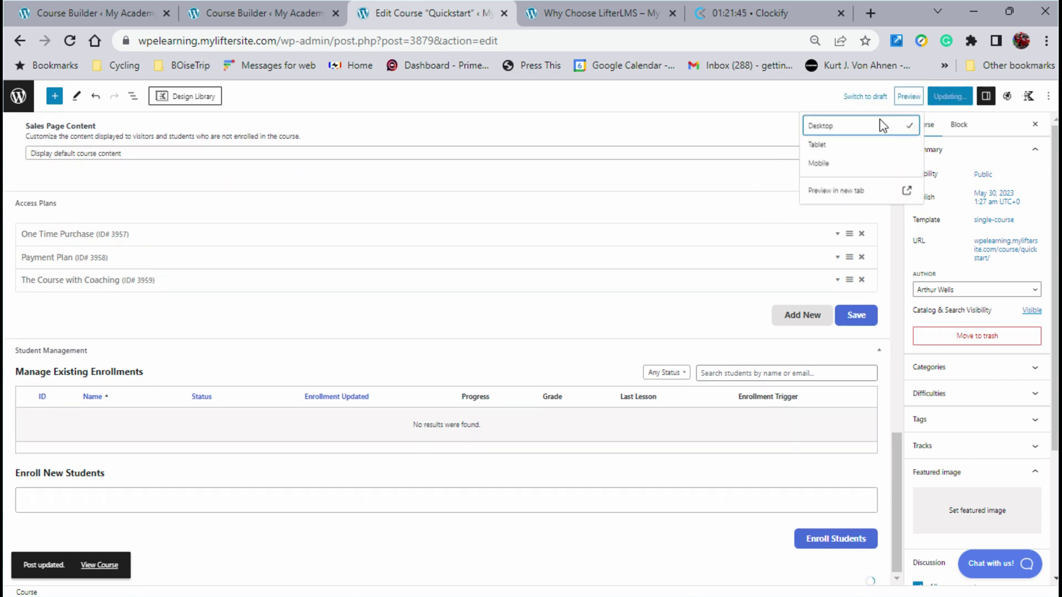
pyautogui.click(834, 191)
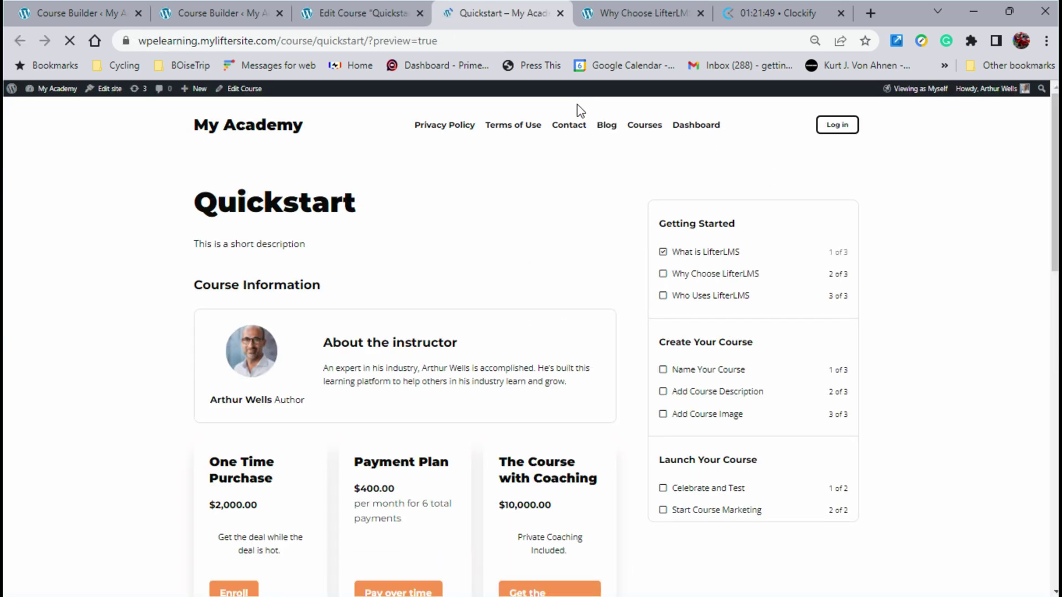
pyautogui.scroll(-3, 415, 470)
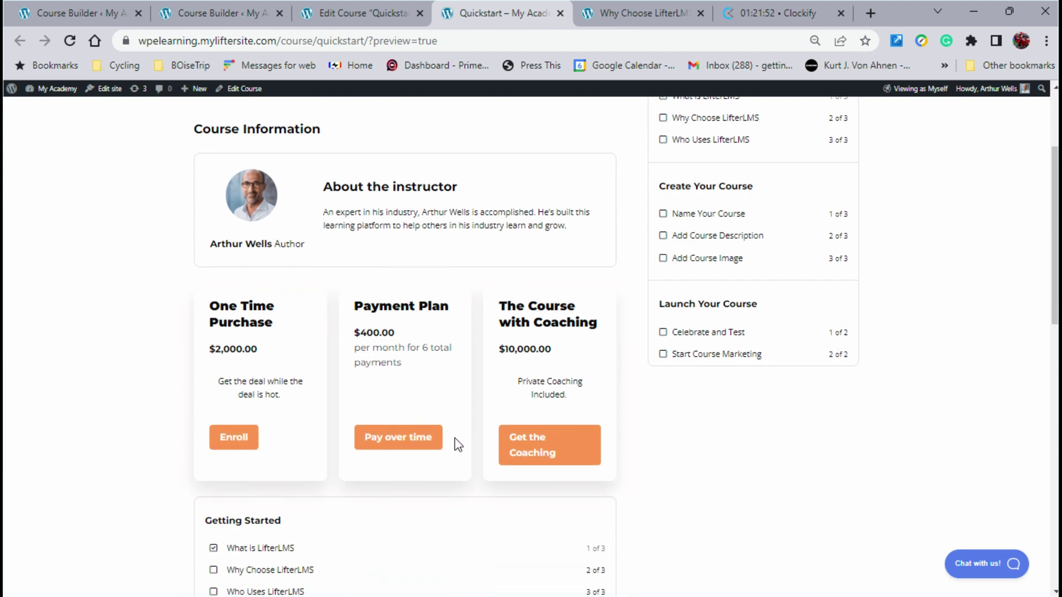